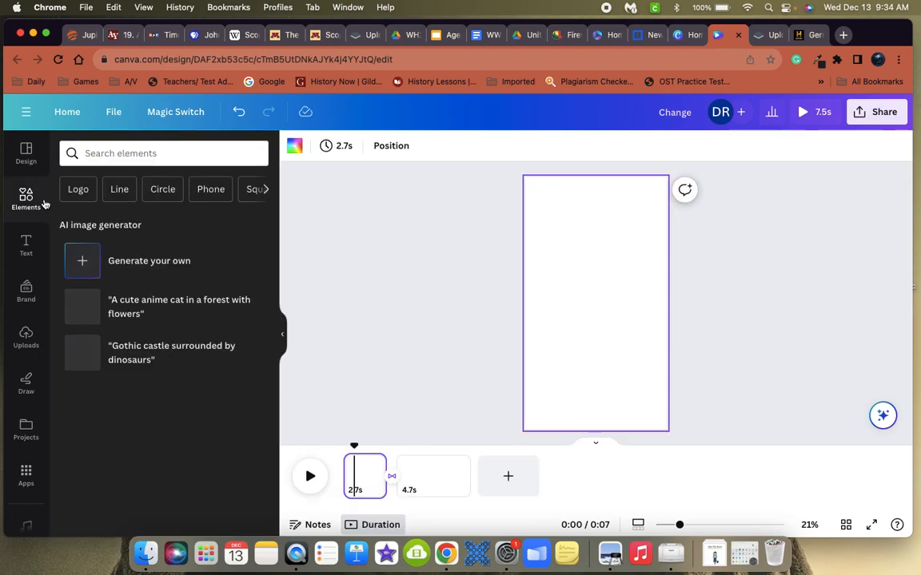
# Search the elements for "super hero" graphics and add the caped hero in the teal bat costume to the first page.
pyautogui.click(126, 154)
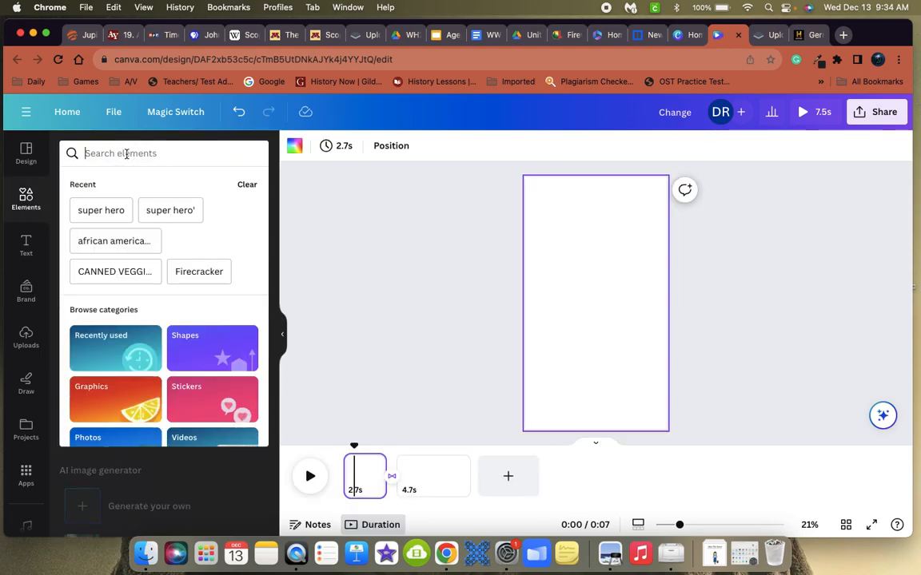
pyautogui.write('super hero')
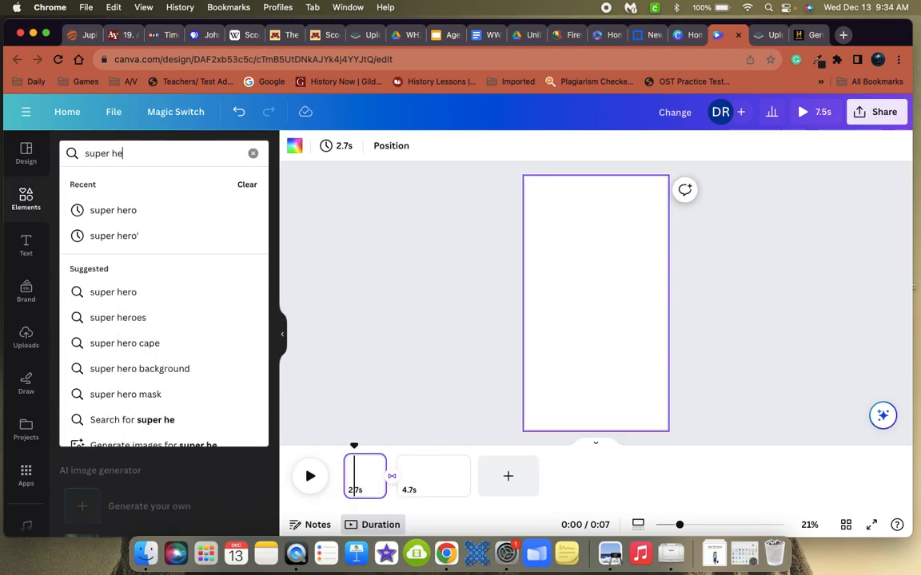
pyautogui.press('Return')
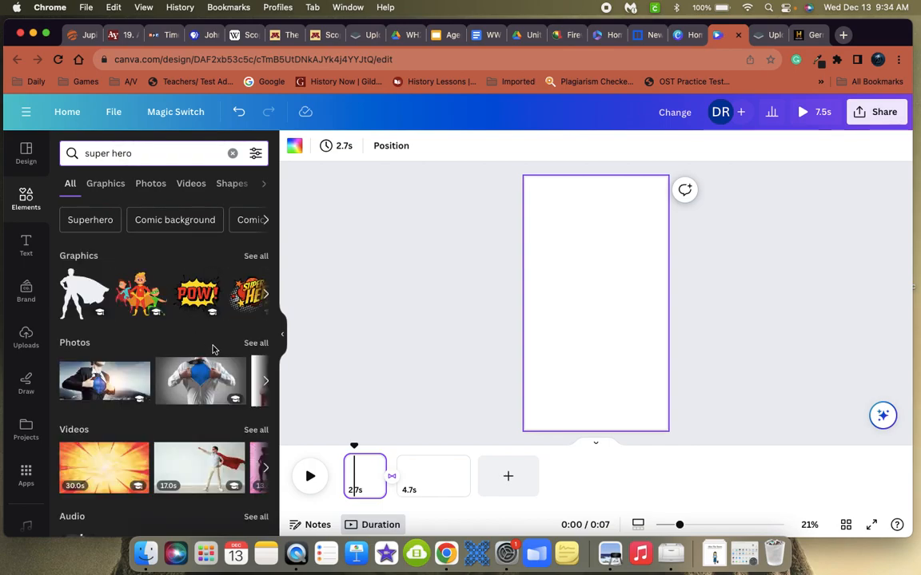
pyautogui.scroll(-3, 212, 350)
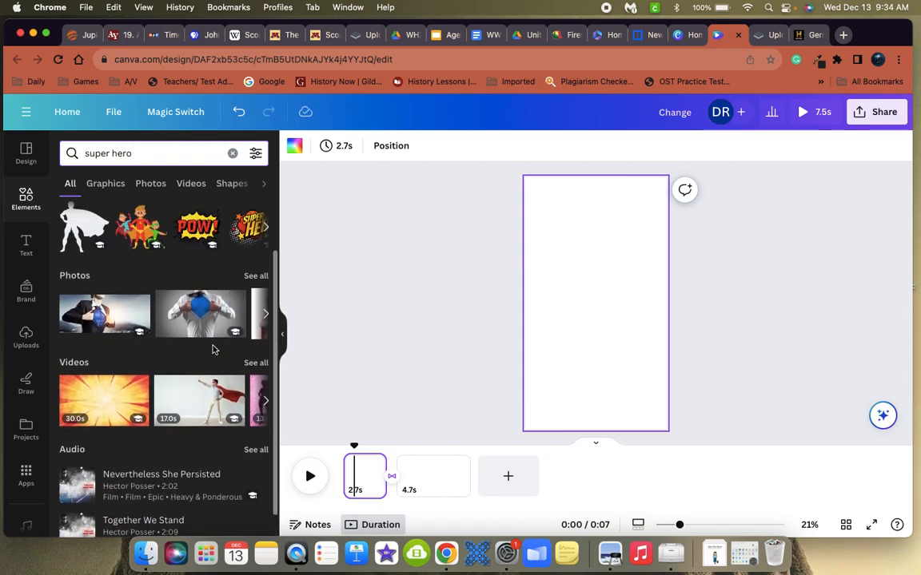
pyautogui.scroll(3, 213, 349)
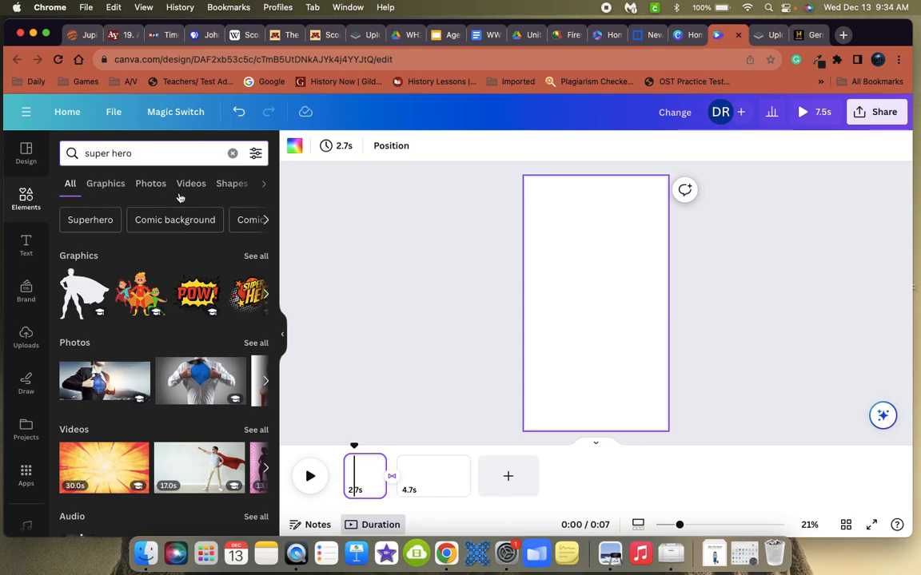
pyautogui.click(104, 184)
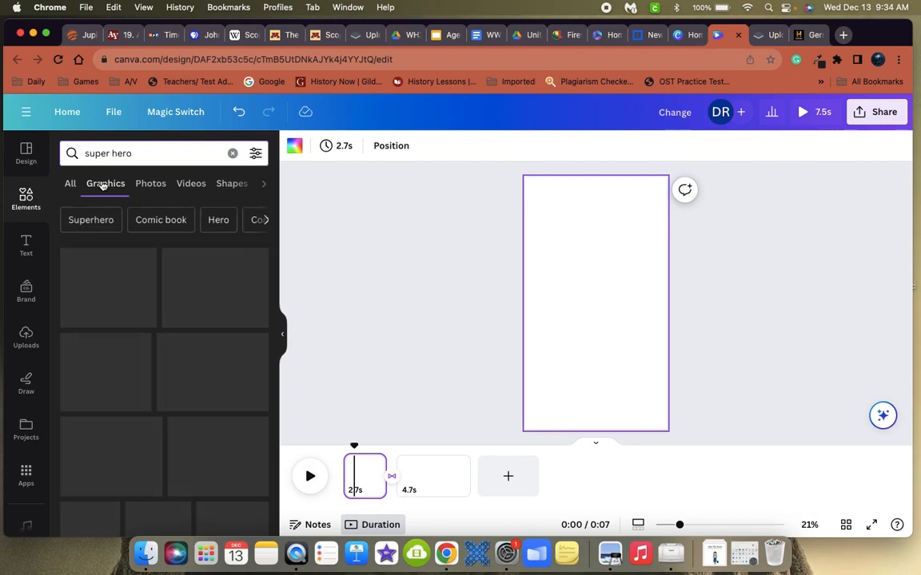
pyautogui.scroll(-1, 234, 392)
pyautogui.scroll(-5, 234, 392)
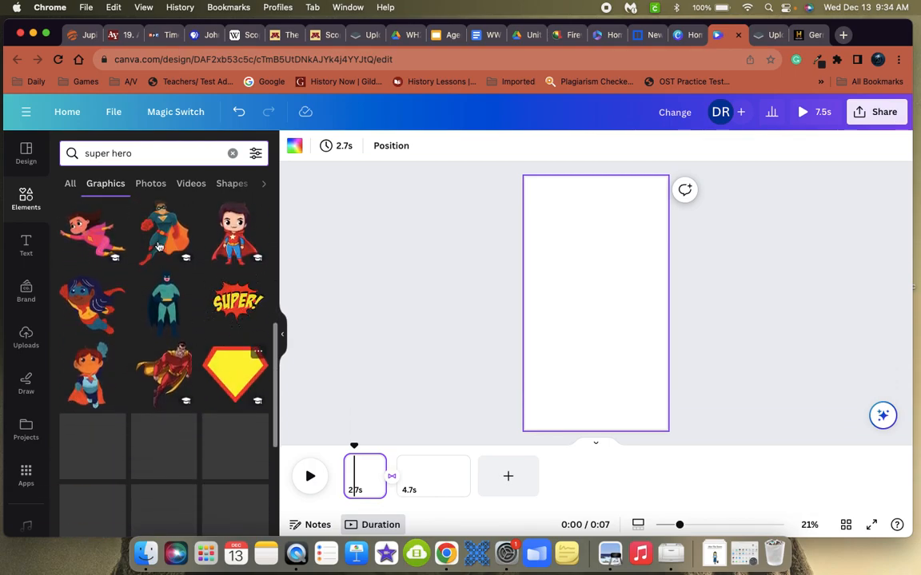
pyautogui.click(165, 300)
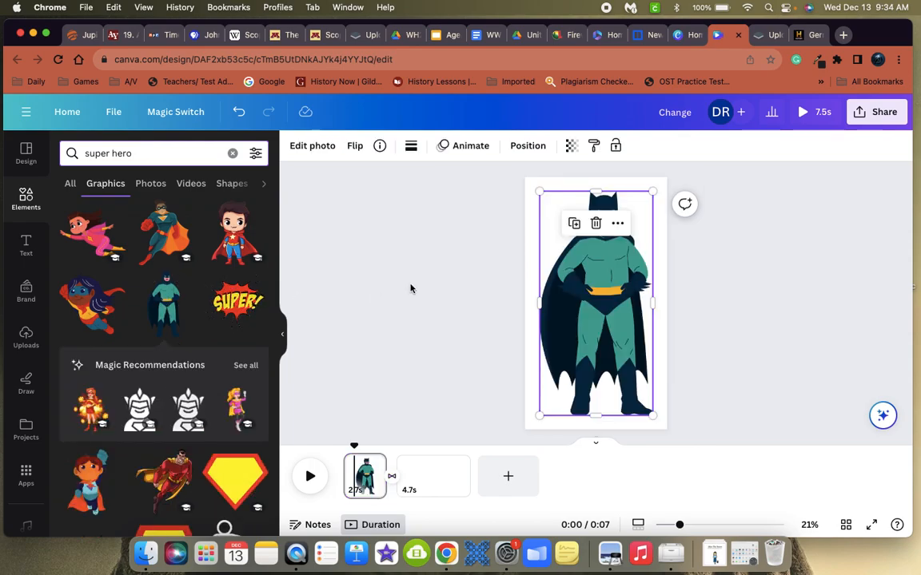
# Shrink the hero graphic and place it near the lower part of the page, slightly off-center.
pyautogui.moveTo(538, 191); pyautogui.dragTo(552, 216)
pyautogui.moveTo(599, 299); pyautogui.dragTo(591, 299)
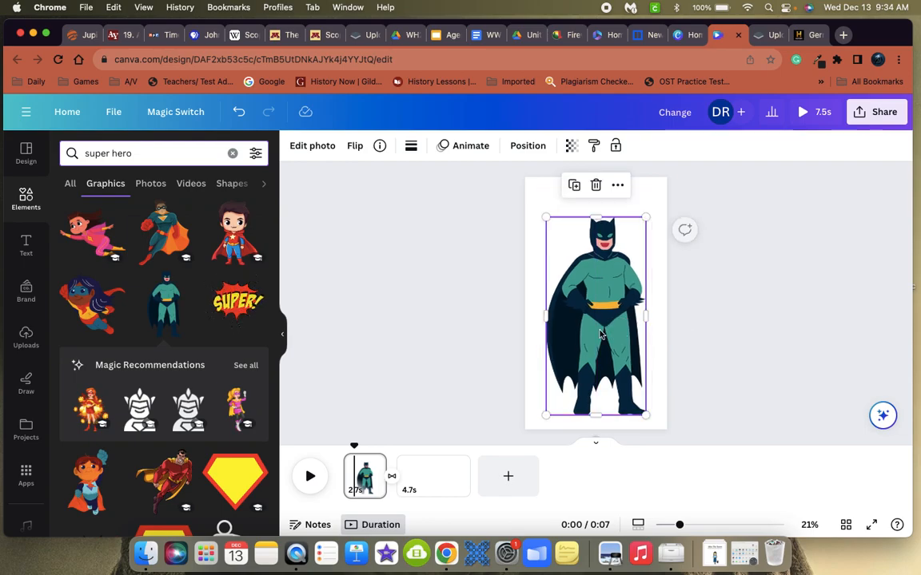
pyautogui.click(527, 325)
pyautogui.moveTo(559, 313); pyautogui.dragTo(583, 319)
pyautogui.click(472, 328)
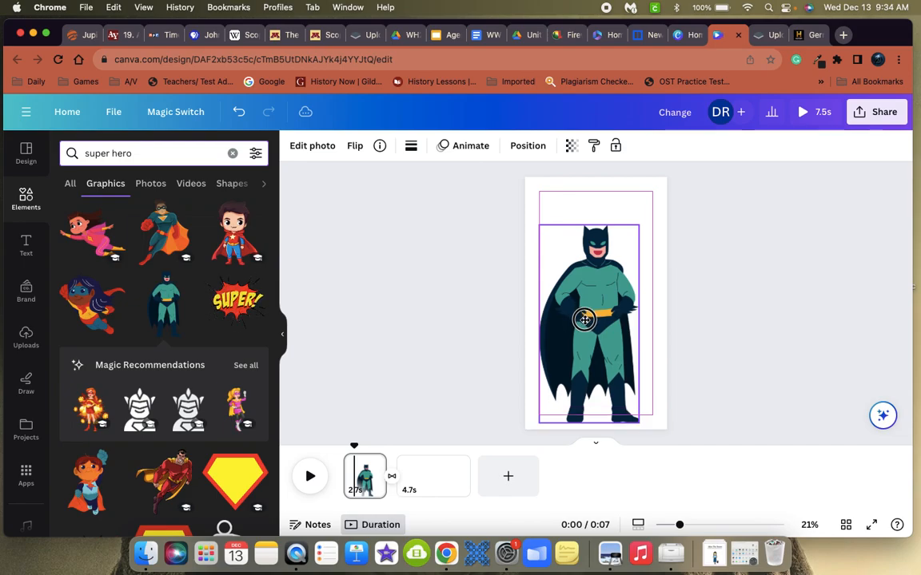
pyautogui.click(423, 321)
# Browse the photo, video and shape results for the "super hero" search.
pyautogui.click(147, 181)
pyautogui.click(190, 183)
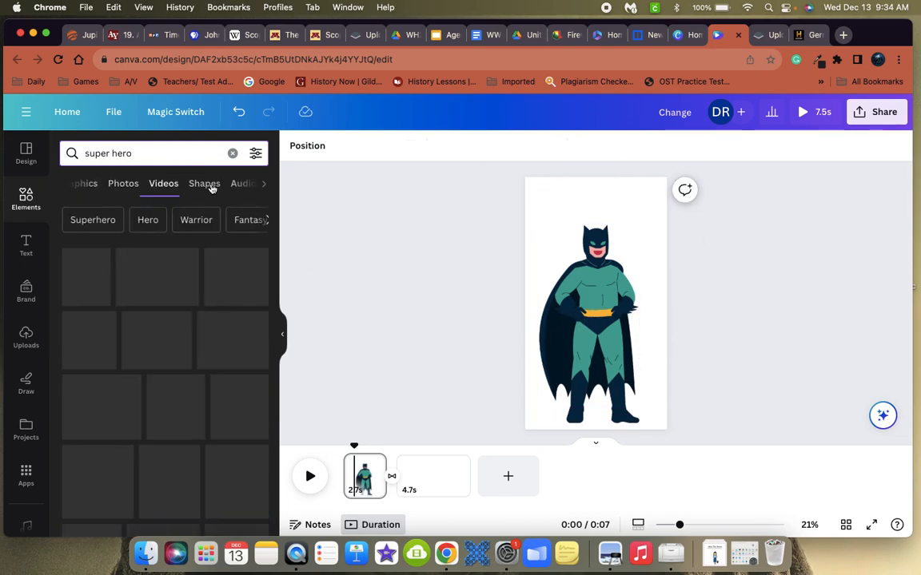
pyautogui.click(212, 185)
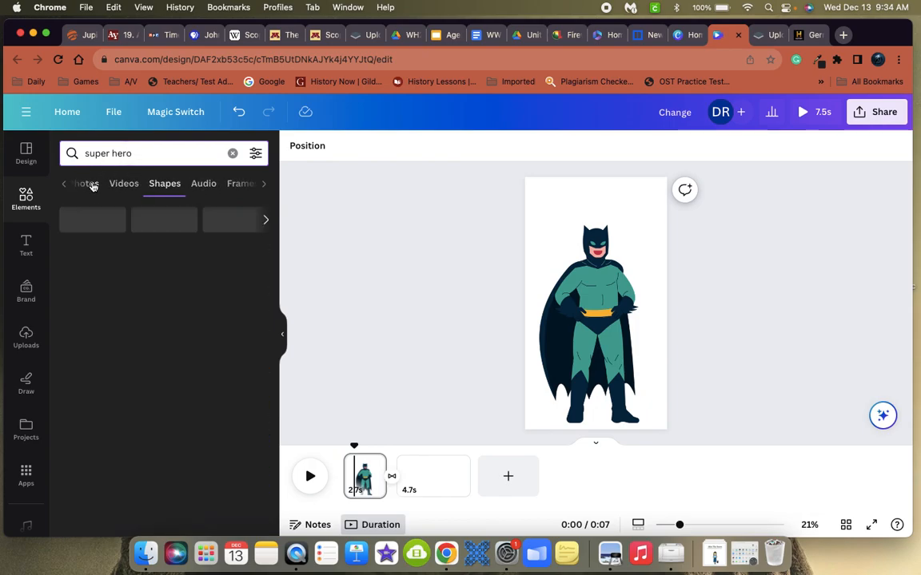
pyautogui.click(92, 186)
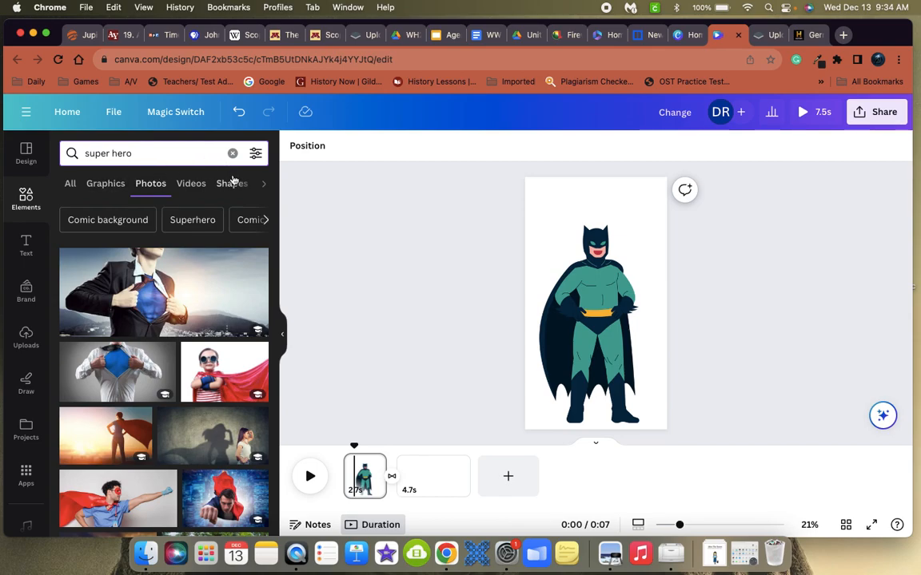
pyautogui.click(232, 182)
# Clear the element search, look up "circles" in the full shapes library and add the solid circle to the hero page.
pyautogui.click(233, 153)
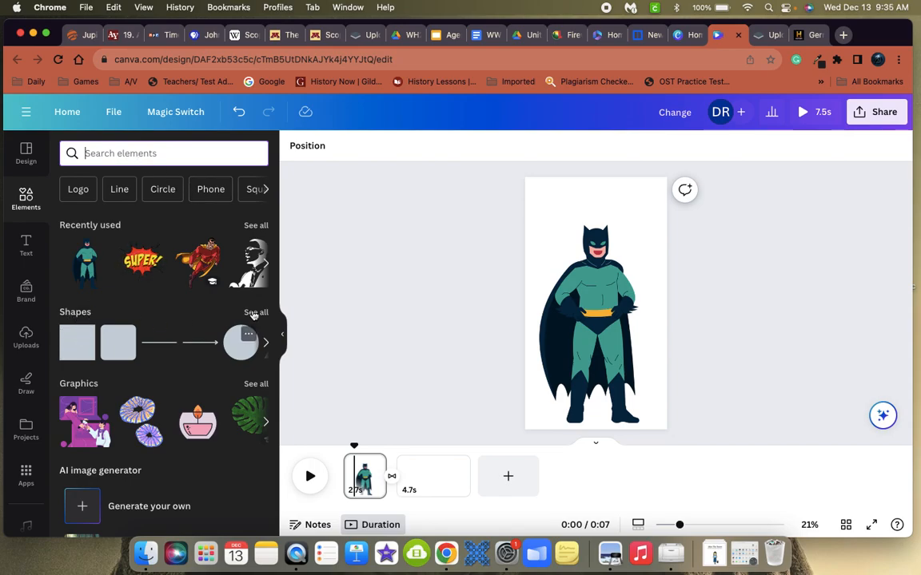
pyautogui.click(254, 313)
pyautogui.scroll(-2, 127, 442)
pyautogui.scroll(-4, 126, 442)
pyautogui.scroll(6, 127, 442)
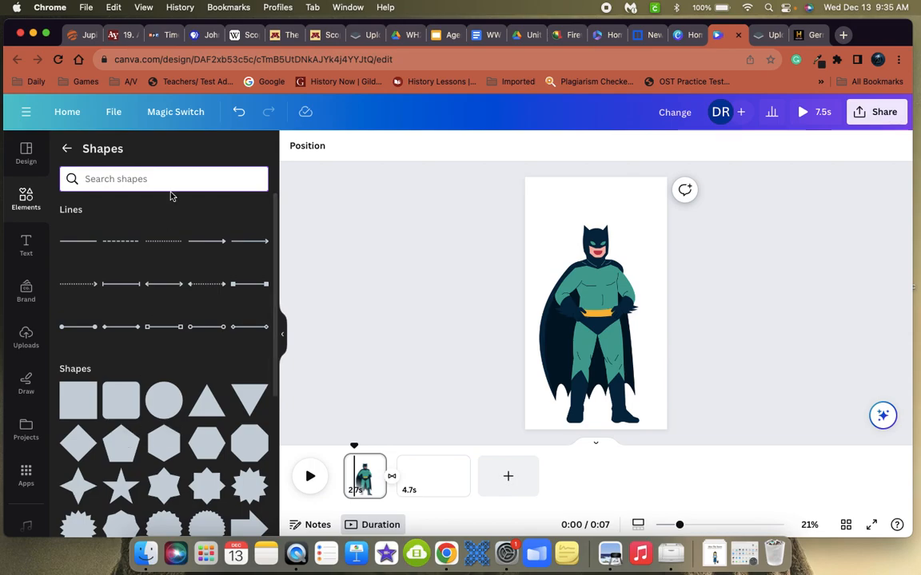
pyautogui.click(127, 179)
pyautogui.write('circl')
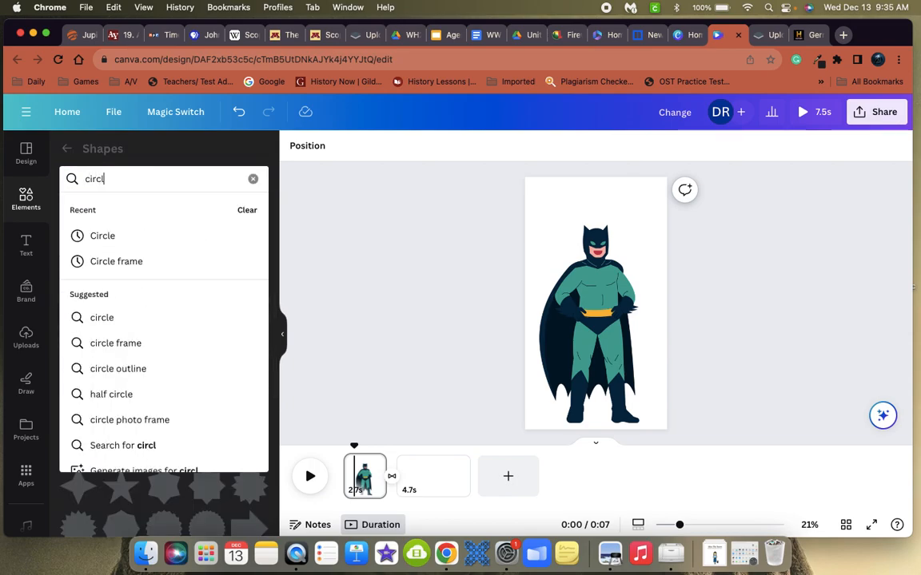
pyautogui.write('es')
pyautogui.press('Return')
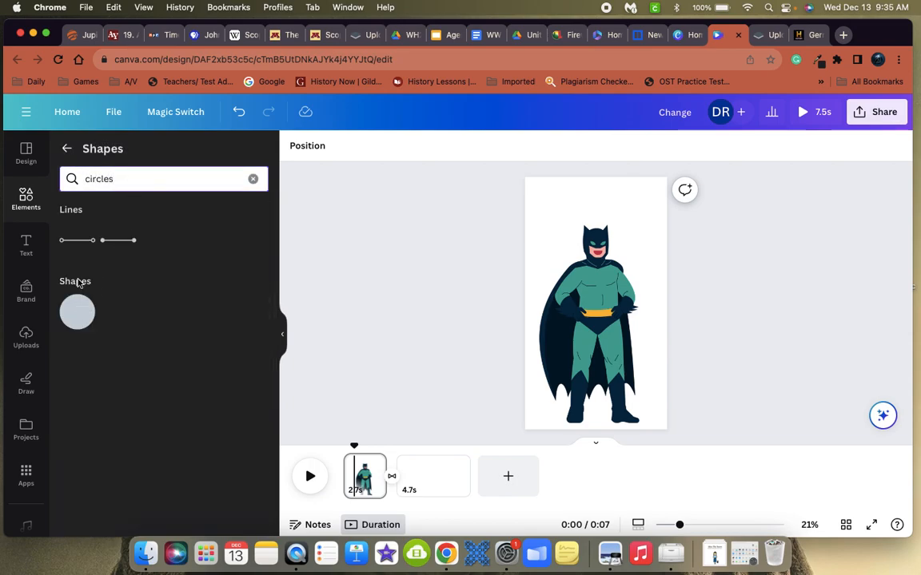
pyautogui.click(77, 312)
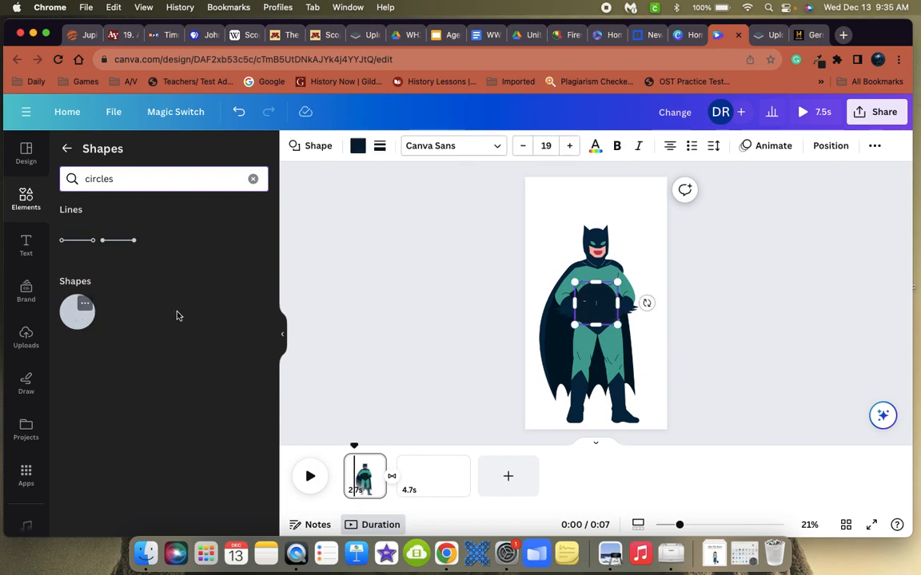
# Leave the shapes library and delete the circle covering the hero.
pyautogui.click(65, 151)
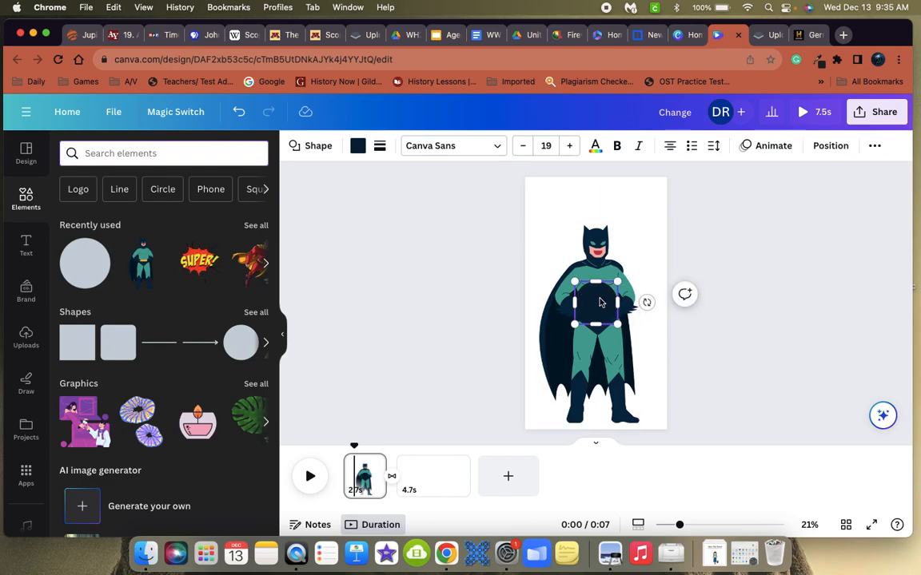
pyautogui.click(427, 321)
pyautogui.click(599, 319)
pyautogui.press('Delete')
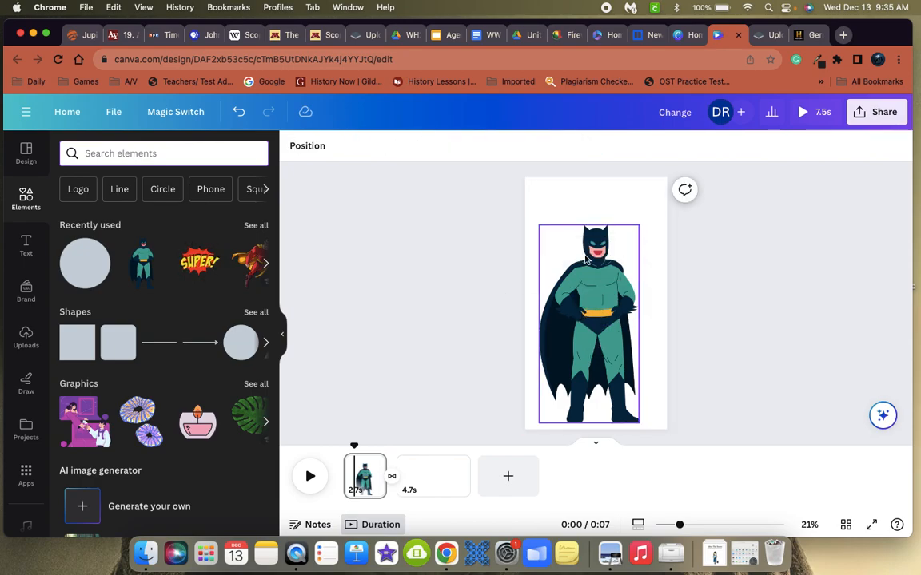
# Shrink the hero graphic slightly and move it so its feet rest on the page's bottom edge.
pyautogui.click(605, 288)
pyautogui.moveTo(540, 225); pyautogui.dragTo(547, 240)
pyautogui.moveTo(585, 301); pyautogui.dragTo(582, 300)
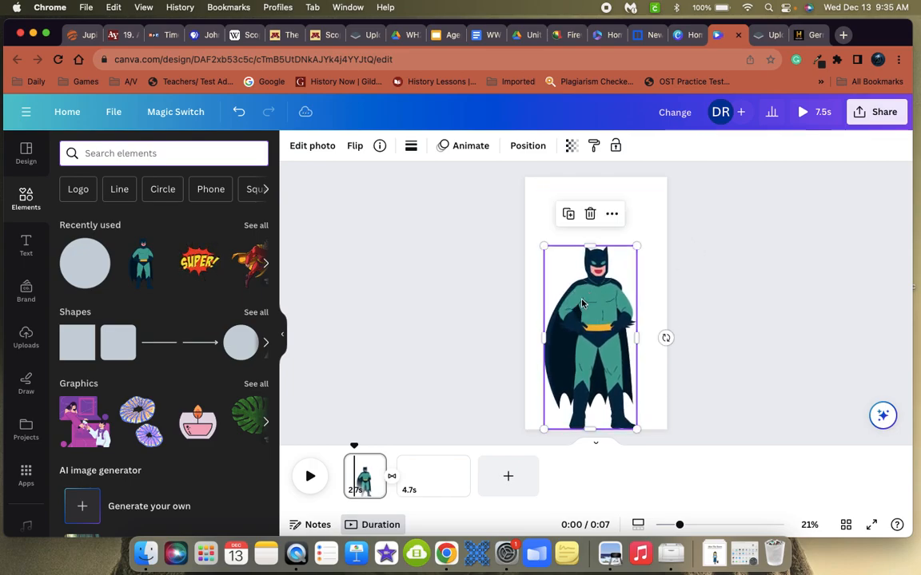
pyautogui.click(455, 320)
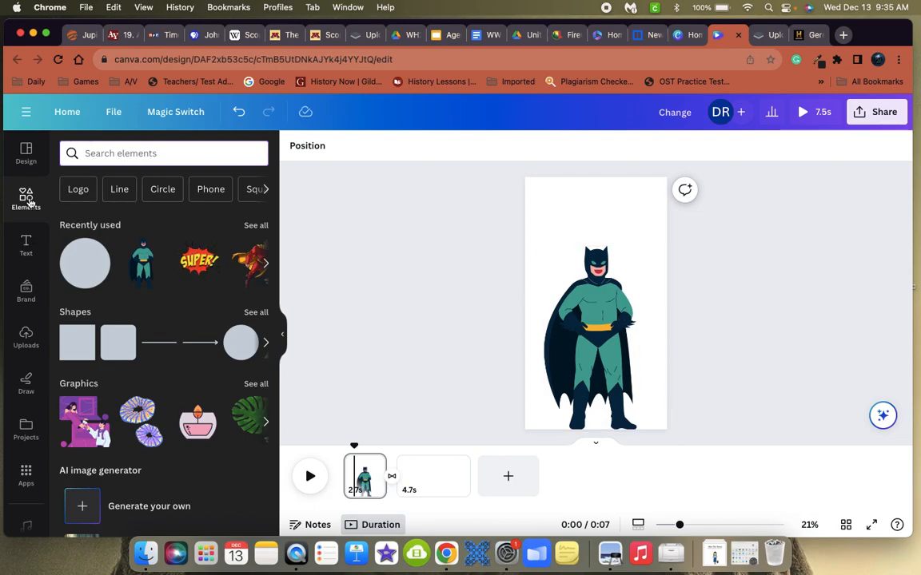
# Search the elements for "city background" and look through the graphics results.
pyautogui.click(113, 154)
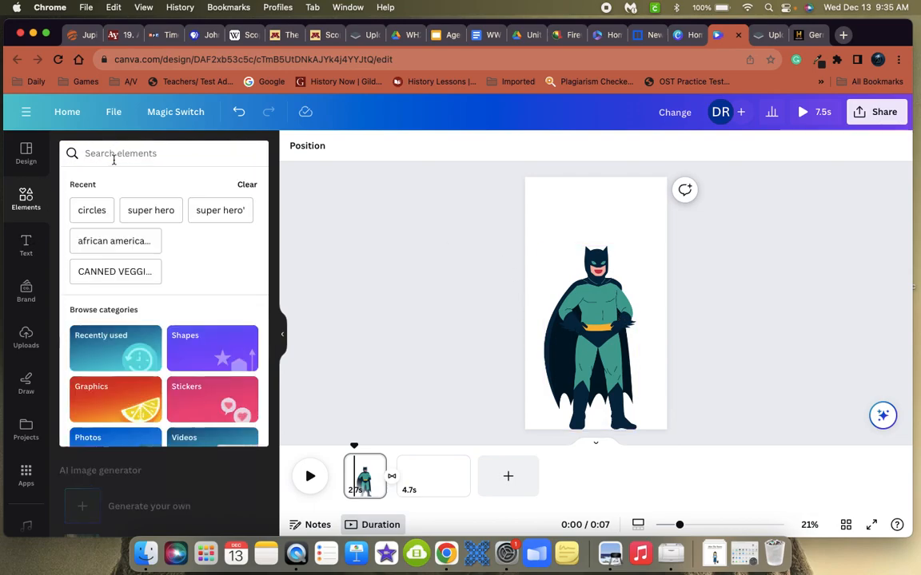
pyautogui.write('city background')
pyautogui.press('Return')
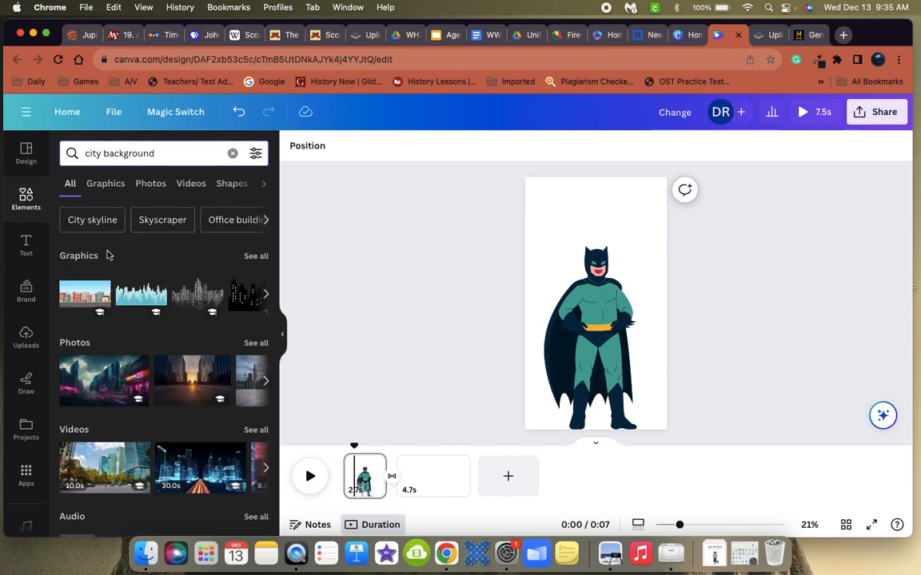
pyautogui.click(106, 183)
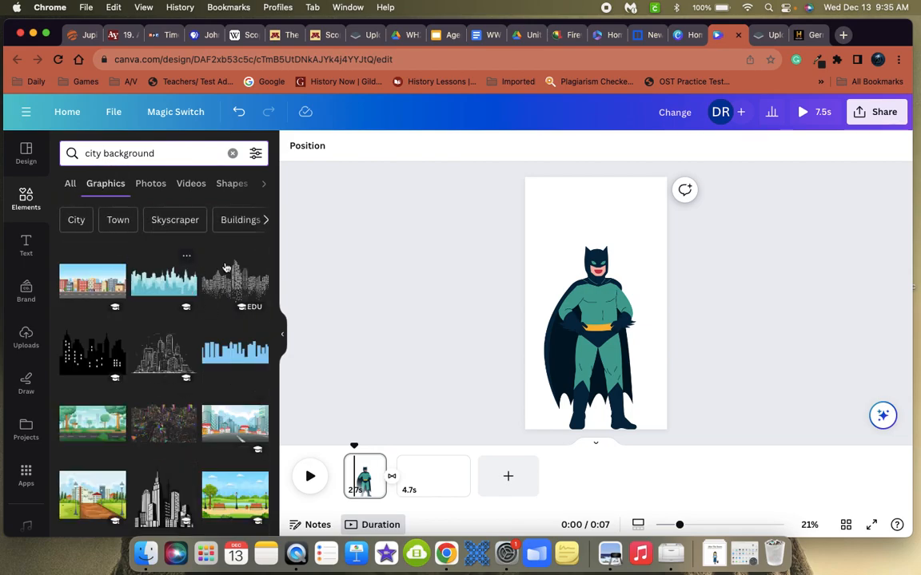
pyautogui.scroll(-2, 224, 399)
pyautogui.scroll(-3, 222, 424)
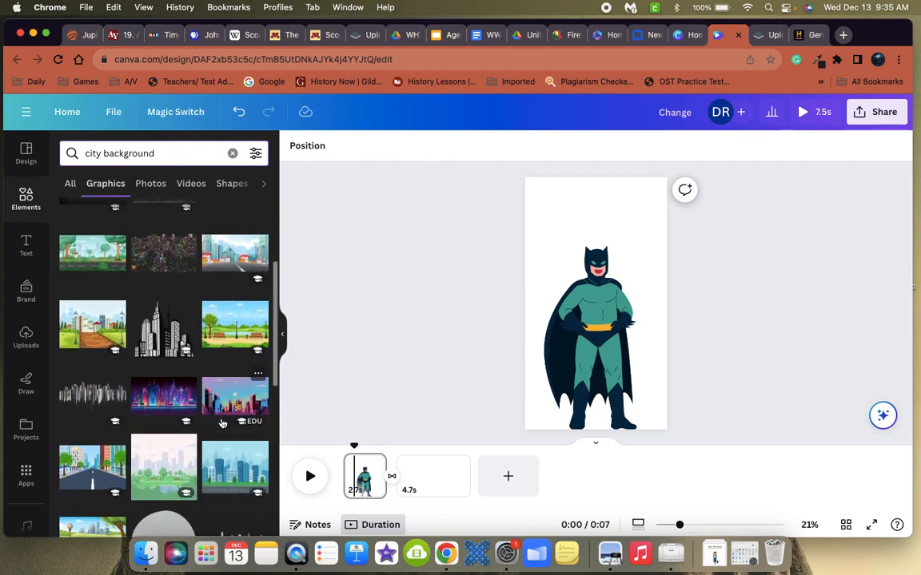
# Try the black-and-white skyscraper graphic enlarged over the hero, and delete it from the page.
pyautogui.click(160, 324)
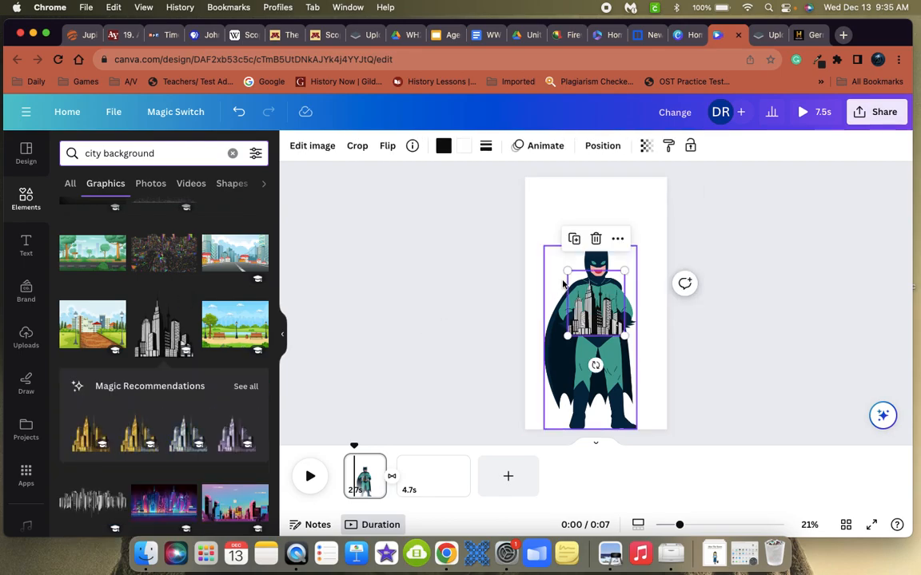
pyautogui.moveTo(566, 271); pyautogui.dragTo(528, 227)
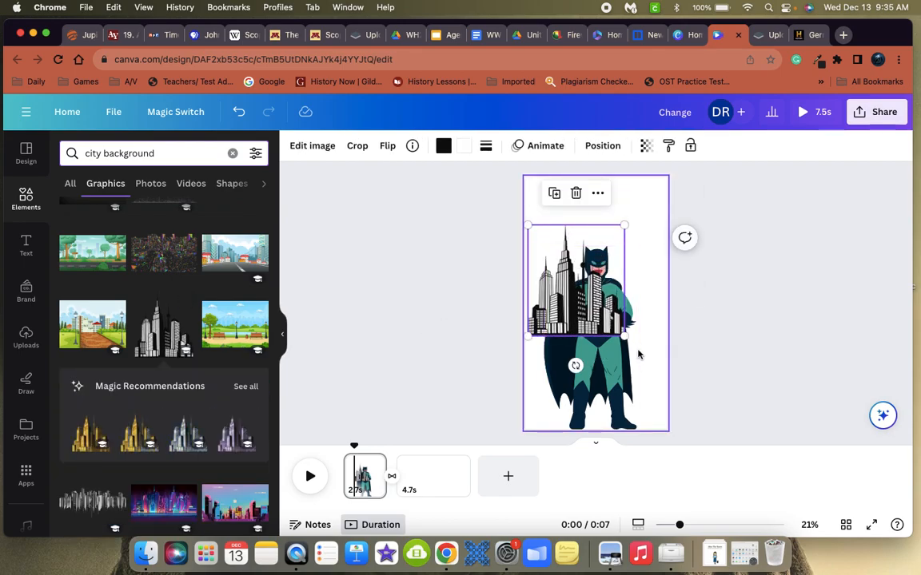
pyautogui.moveTo(624, 336); pyautogui.dragTo(647, 382)
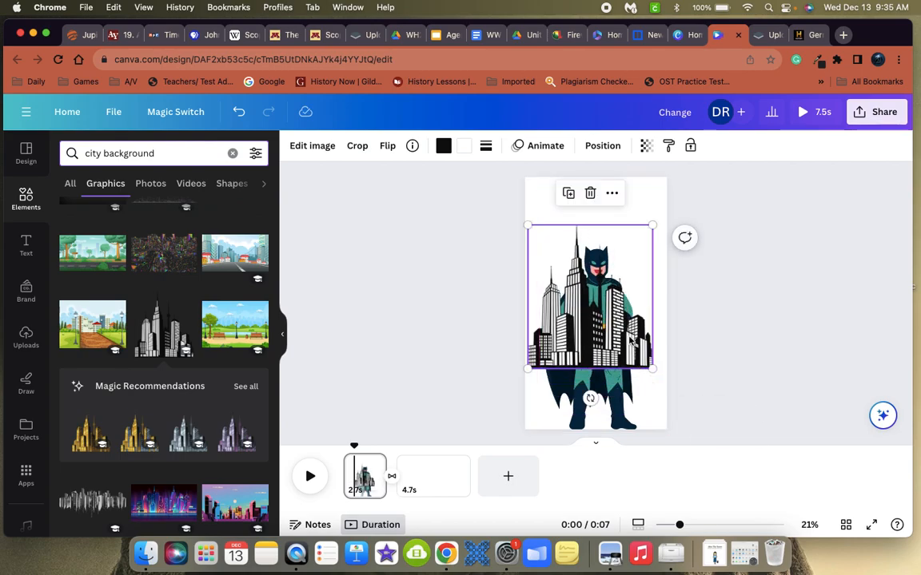
pyautogui.press('Delete')
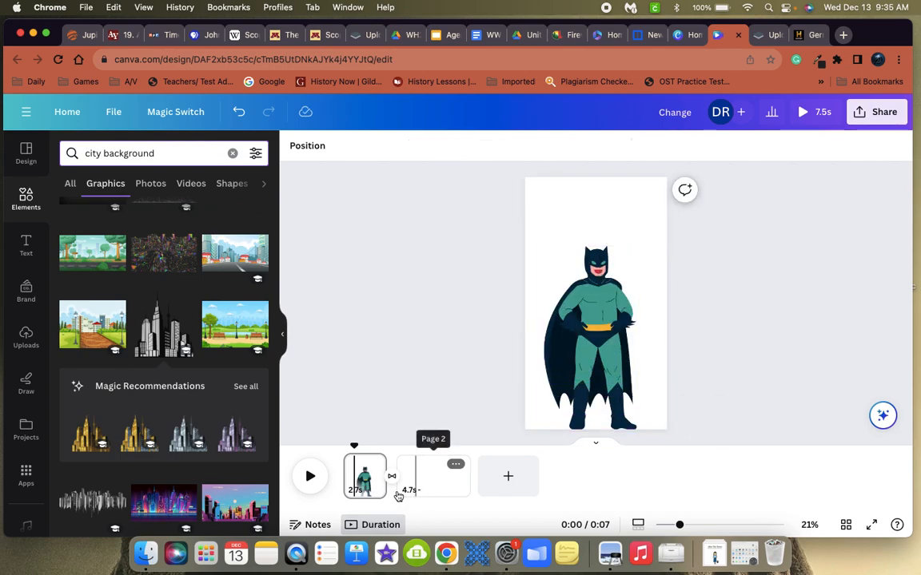
# Add a third page and fill its lower part with the black-and-white skyscraper graphic, scaled to the full page width.
pyautogui.click(507, 476)
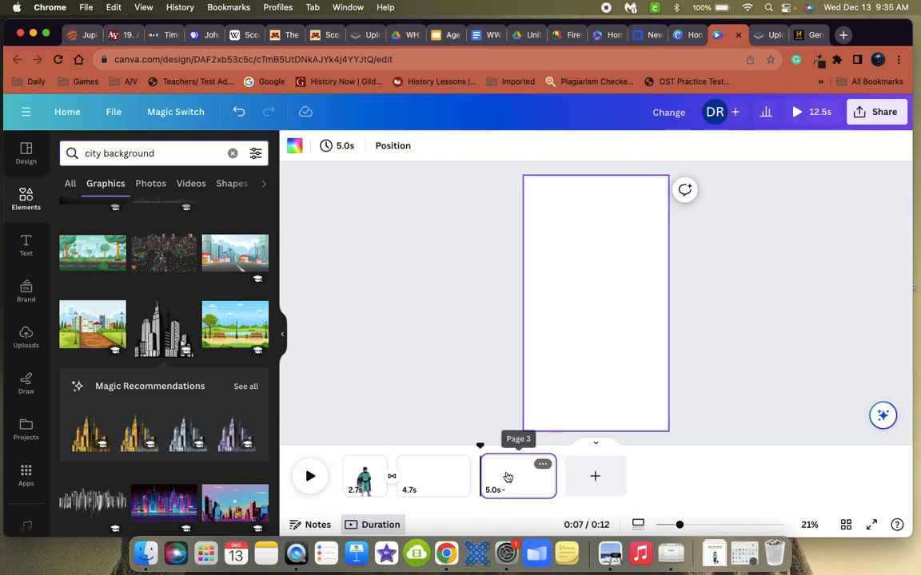
pyautogui.click(164, 327)
pyautogui.moveTo(567, 335); pyautogui.dragTo(521, 389)
pyautogui.moveTo(625, 389); pyautogui.dragTo(641, 404)
pyautogui.click(686, 417)
pyautogui.moveTo(527, 271)
pyautogui.mouseDown()
pyautogui.moveTo(514, 255)
pyautogui.moveTo(520, 262)
pyautogui.mouseUp()
pyautogui.click(744, 366)
pyautogui.click(619, 372)
pyautogui.moveTo(619, 372)
pyautogui.mouseDown()
pyautogui.moveTo(618, 358)
pyautogui.moveTo(619, 383)
pyautogui.mouseUp()
pyautogui.click(742, 405)
pyautogui.click(449, 365)
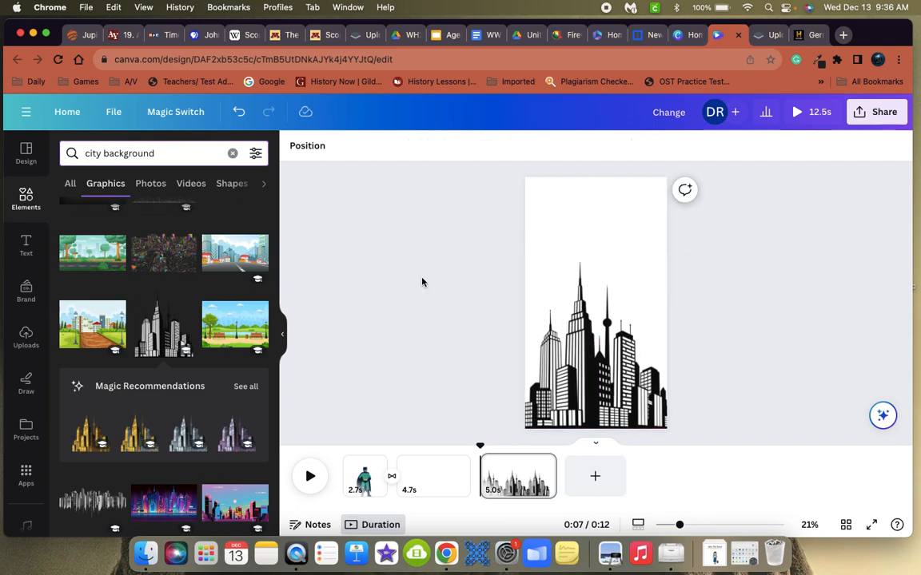
# Add a default subheading text box over the skyline on the third page.
pyautogui.click(585, 327)
pyautogui.click(24, 247)
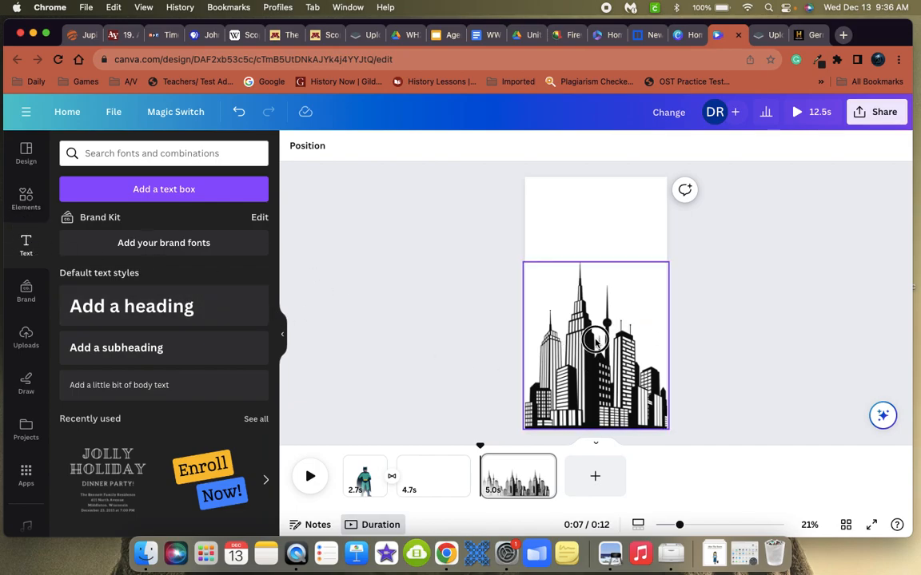
pyautogui.click(532, 302)
pyautogui.click(476, 289)
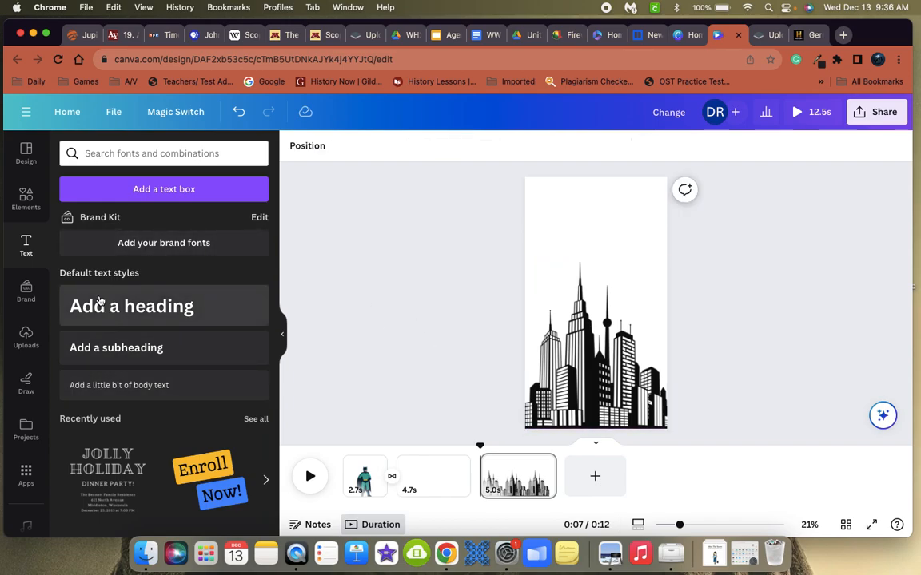
pyautogui.click(88, 349)
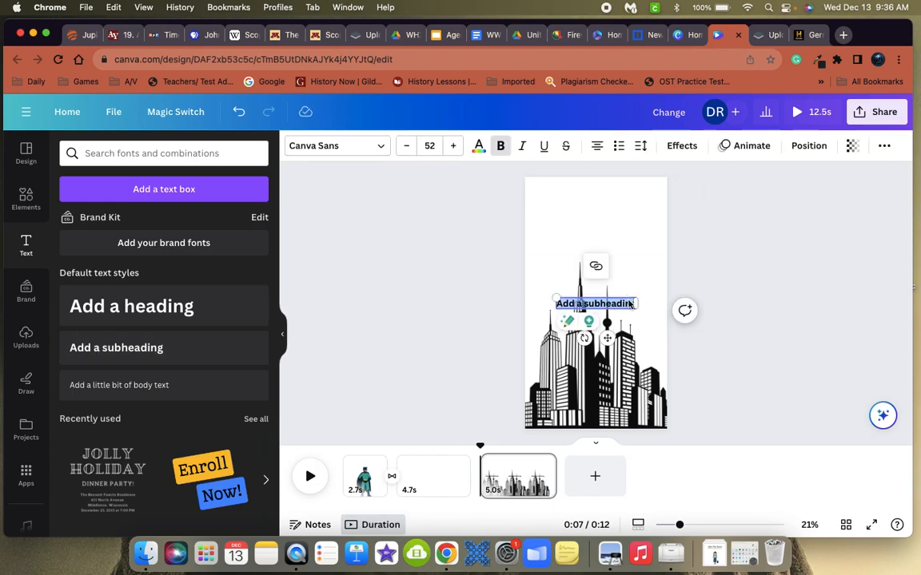
# Enlarge the subheading to size 87 in the space above the skyline and replace its text with "PROTECT YOUR".
pyautogui.moveTo(555, 298); pyautogui.dragTo(564, 213)
pyautogui.click(451, 314)
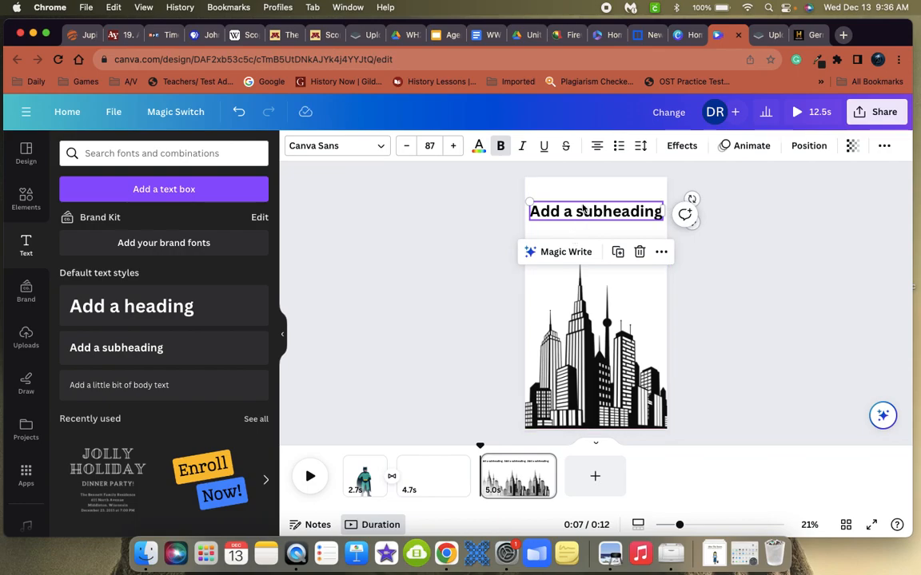
pyautogui.click(587, 206)
pyautogui.doubleClick(584, 213)
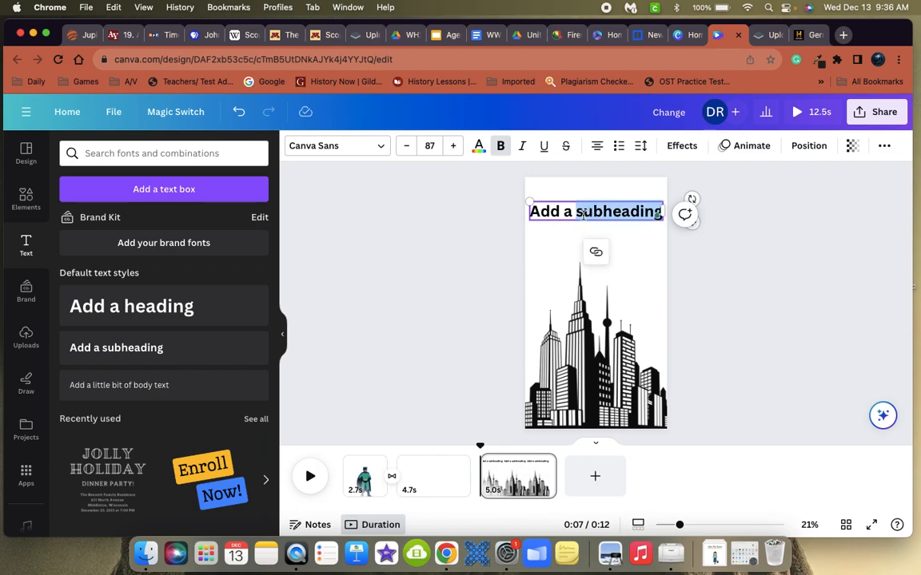
pyautogui.press('BackSpace')
pyautogui.press('BackSpace')
pyautogui.press('BackSpace')
pyautogui.press('BackSpace')
pyautogui.press('BackSpace')
pyautogui.press('BackSpace')
pyautogui.press('BackSpace')
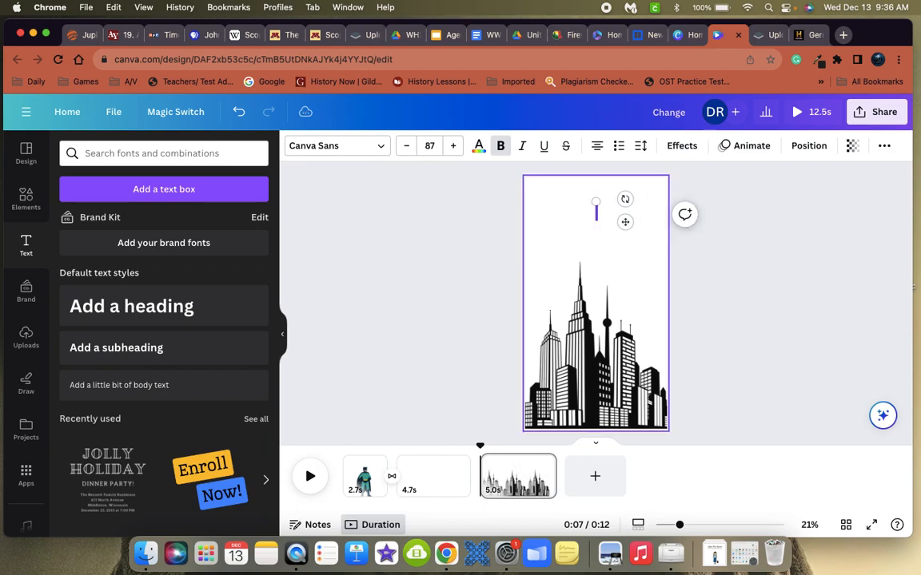
pyautogui.write('PR')
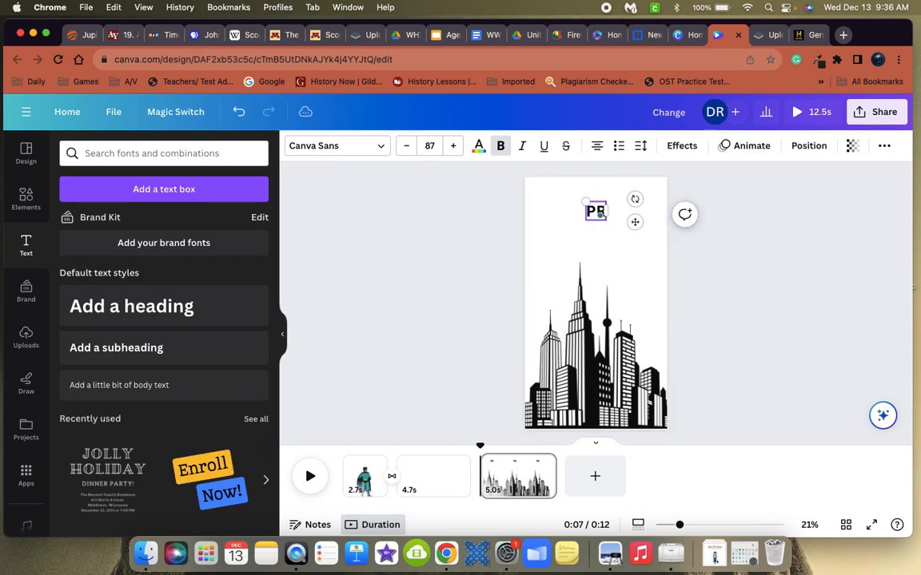
pyautogui.write('OTECT')
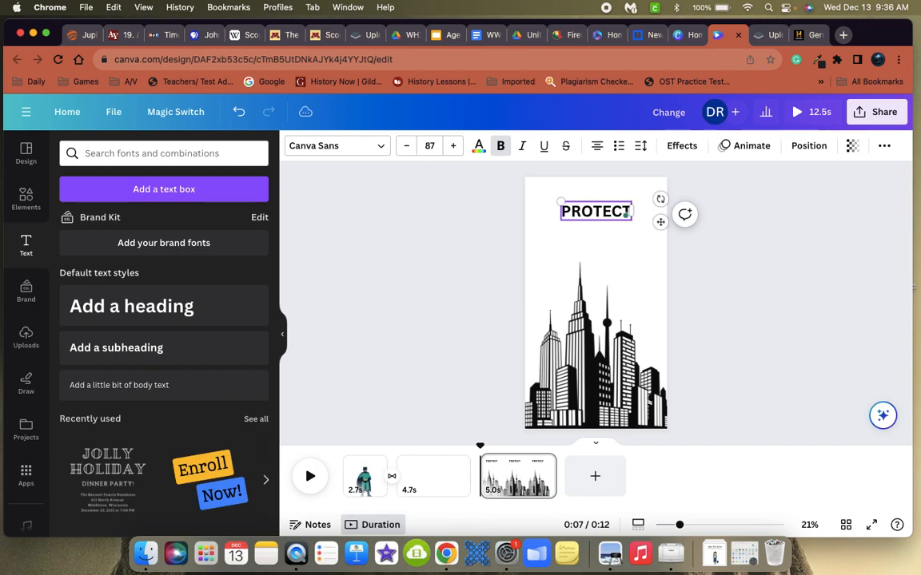
pyautogui.write(' YOUR')
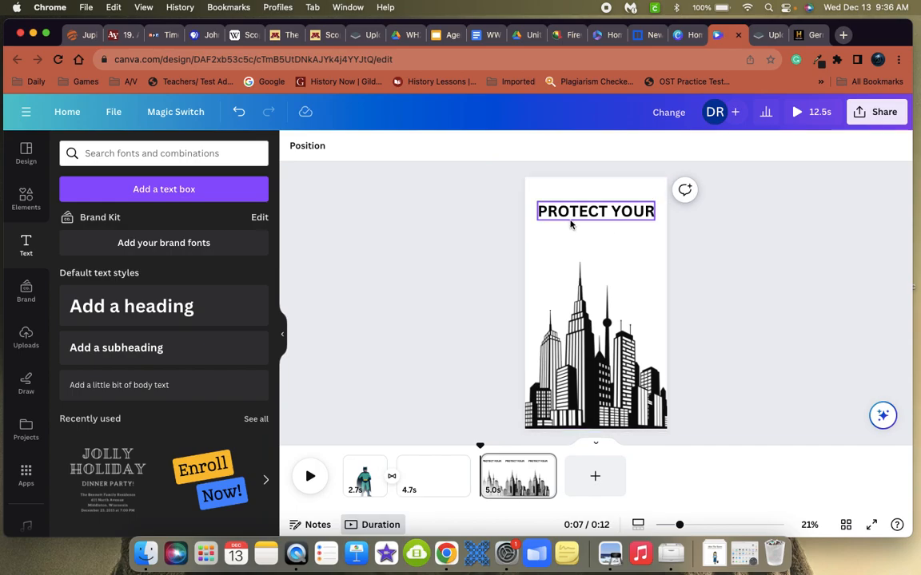
# Duplicate the "PROTECT YOUR" text, place the copy directly beneath the original, and change its wording to "CITY".
pyautogui.click(617, 251)
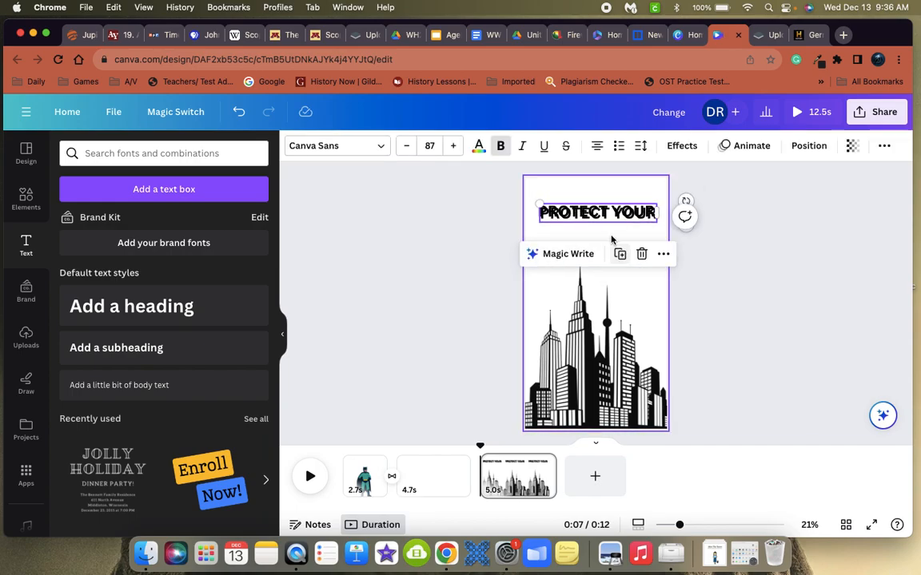
pyautogui.moveTo(555, 214); pyautogui.dragTo(608, 233)
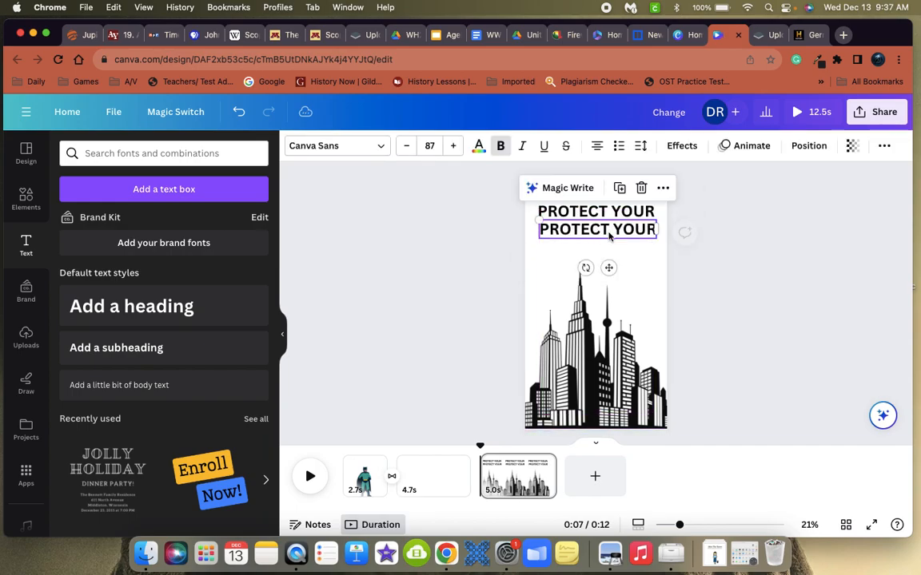
pyautogui.doubleClick(608, 230)
pyautogui.write('CITY')
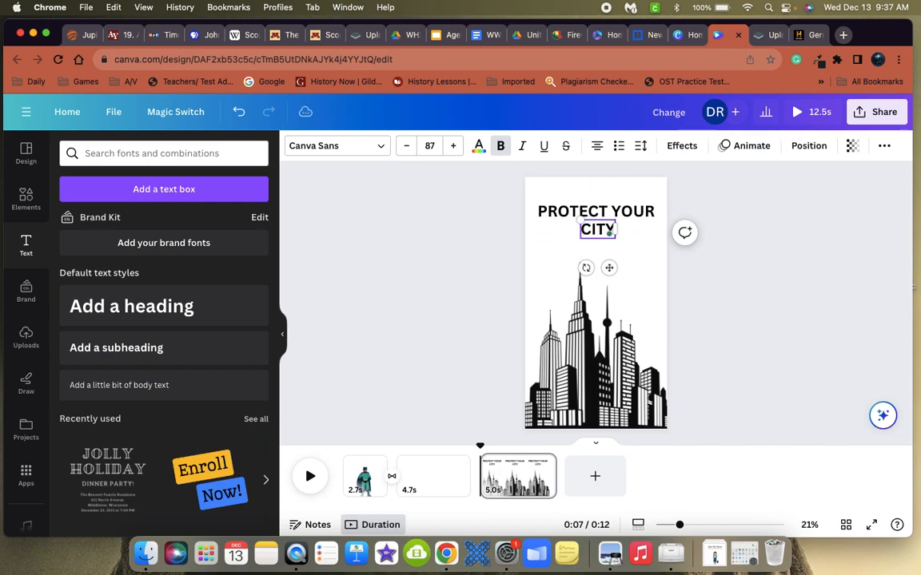
pyautogui.click(709, 280)
# Move the "CITY" text slightly lower, centred on the page between "PROTECT YOUR" and the skyline.
pyautogui.click(612, 236)
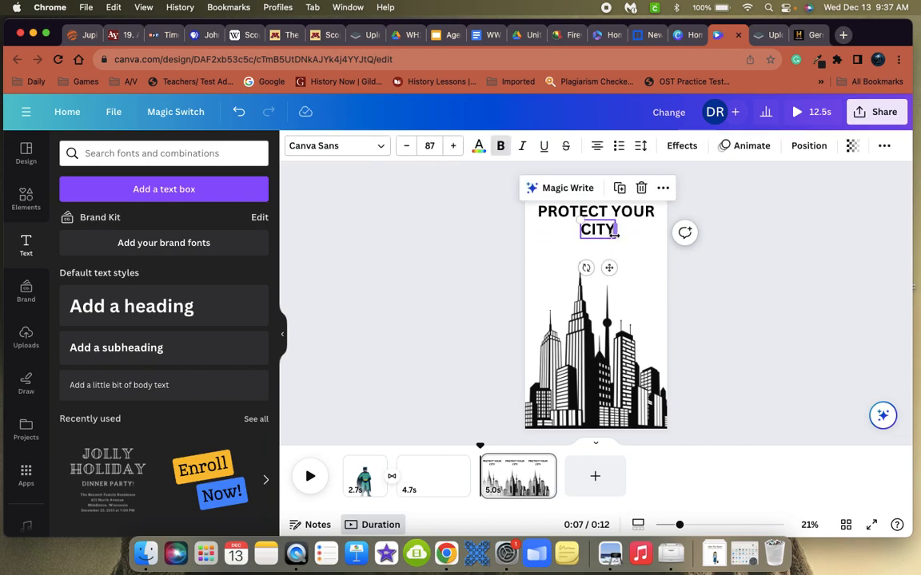
pyautogui.click(598, 246)
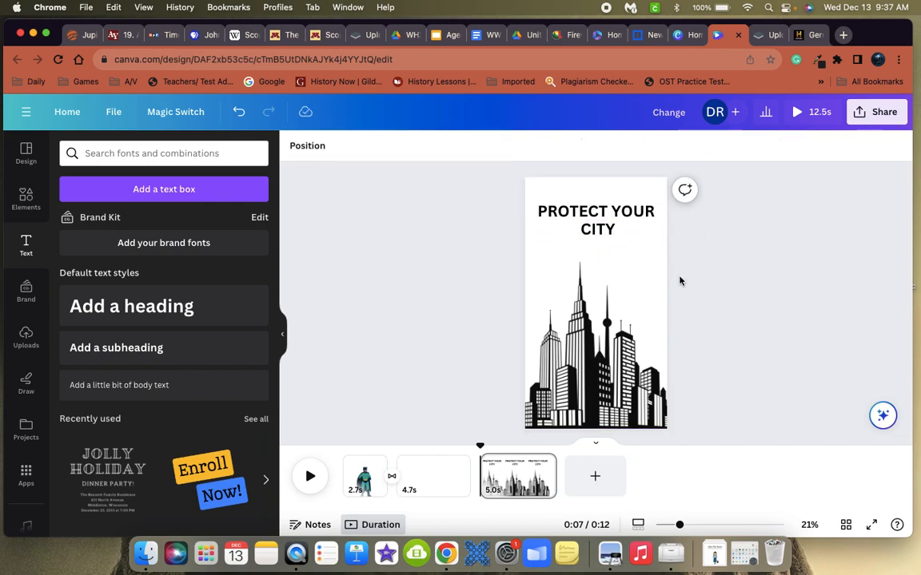
pyautogui.click(597, 244)
pyautogui.moveTo(596, 245); pyautogui.dragTo(597, 256)
pyautogui.click(456, 242)
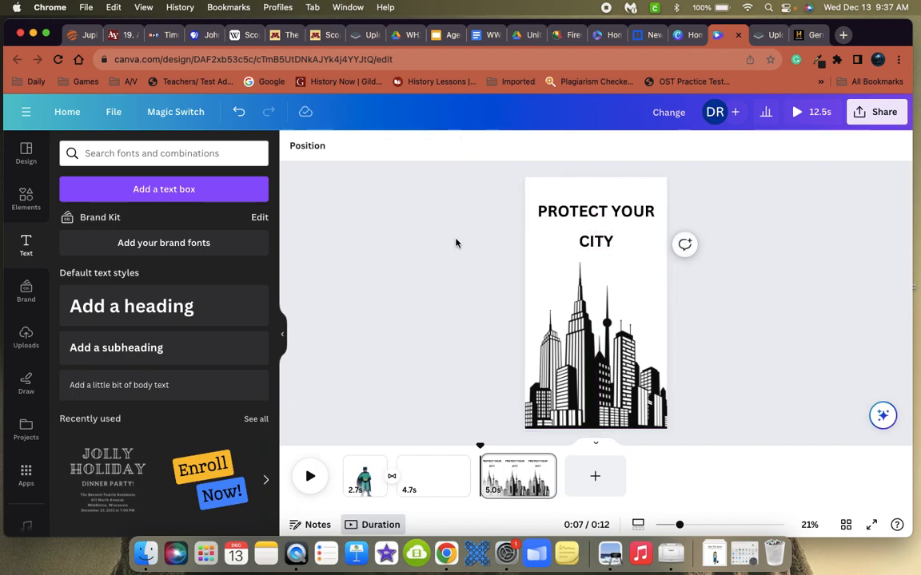
# Open the font list for the "PROTECT YOUR" text and clear the previous "HEAVY" font search.
pyautogui.click(548, 215)
pyautogui.click(497, 230)
pyautogui.click(548, 212)
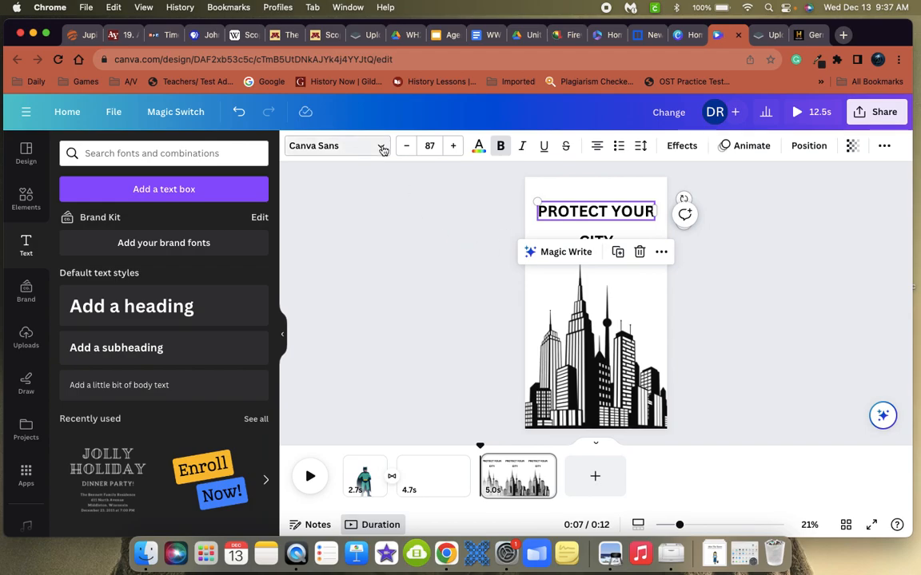
pyautogui.click(382, 147)
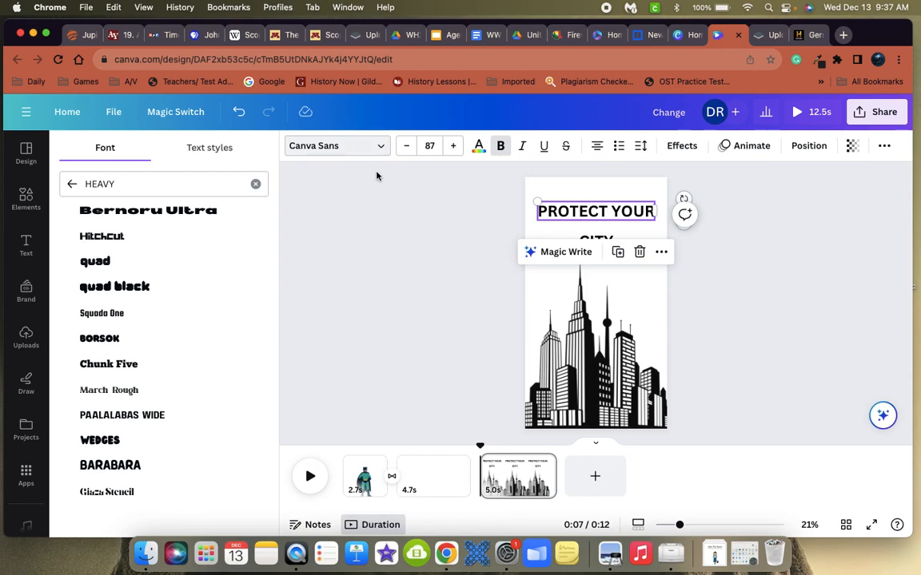
pyautogui.click(384, 148)
pyautogui.click(376, 146)
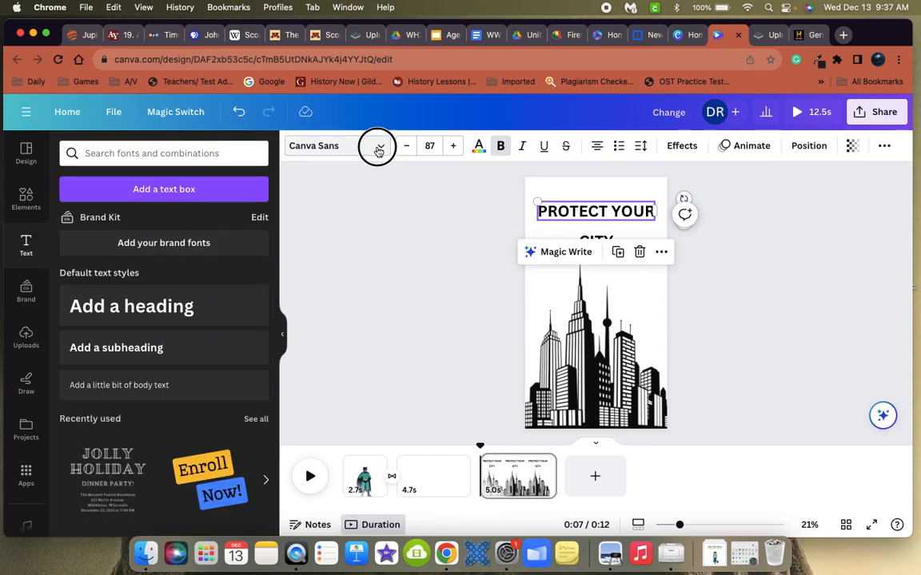
pyautogui.click(196, 154)
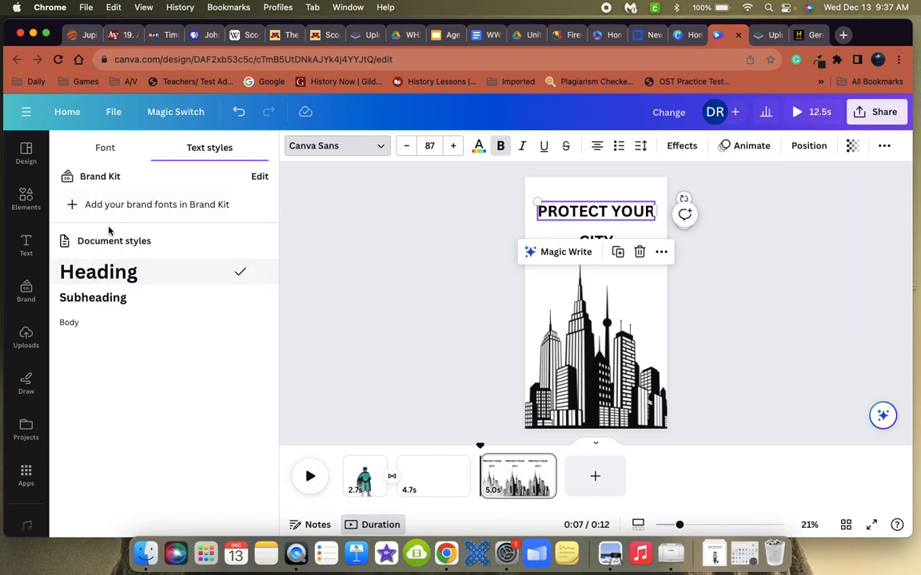
pyautogui.click(105, 148)
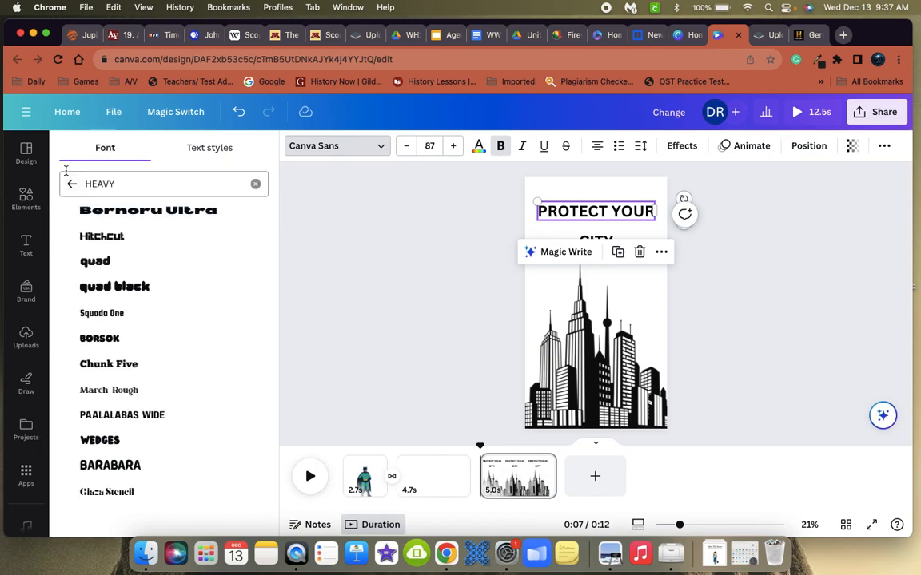
pyautogui.click(255, 184)
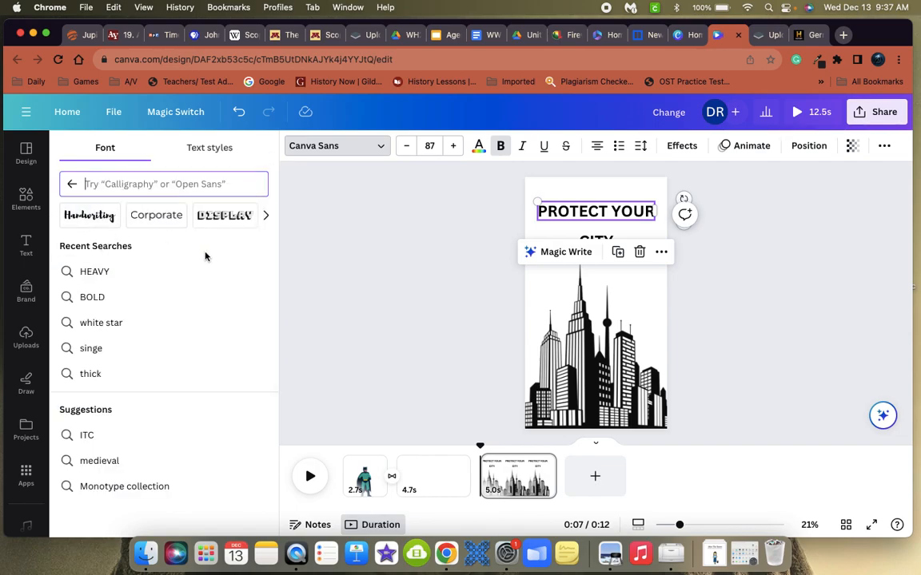
# Browse the font style categories and filter the fonts by Bold.
pyautogui.click(265, 217)
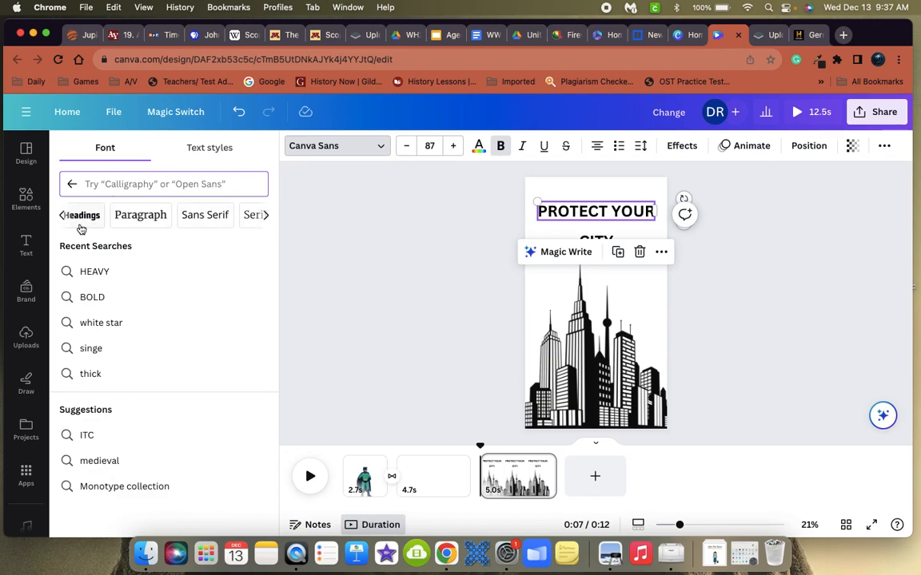
pyautogui.click(266, 217)
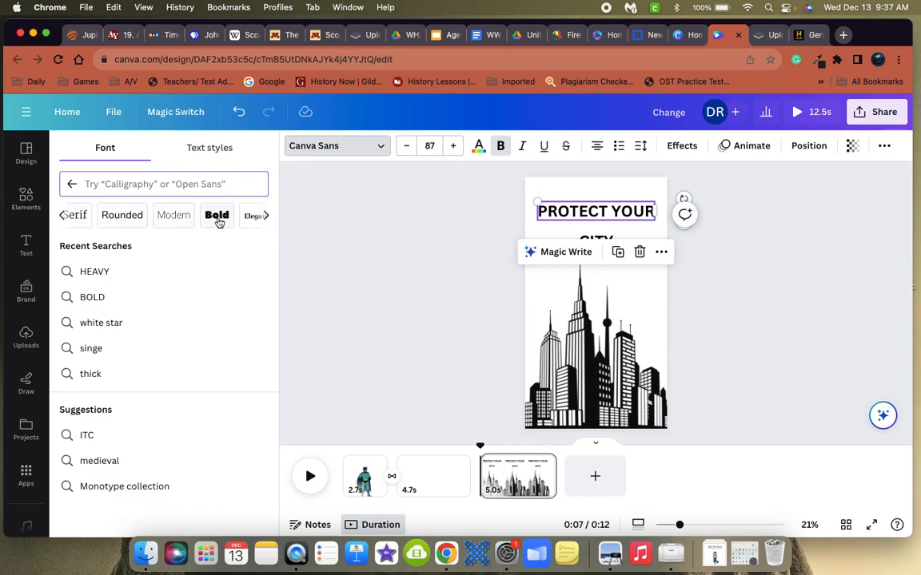
pyautogui.click(266, 217)
pyautogui.click(266, 218)
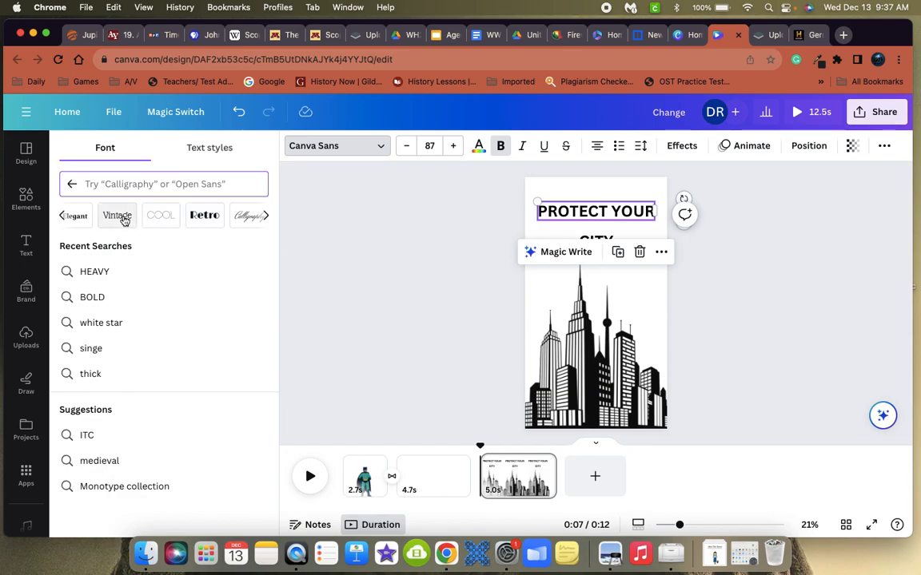
pyautogui.hscroll(-5, 108, 227)
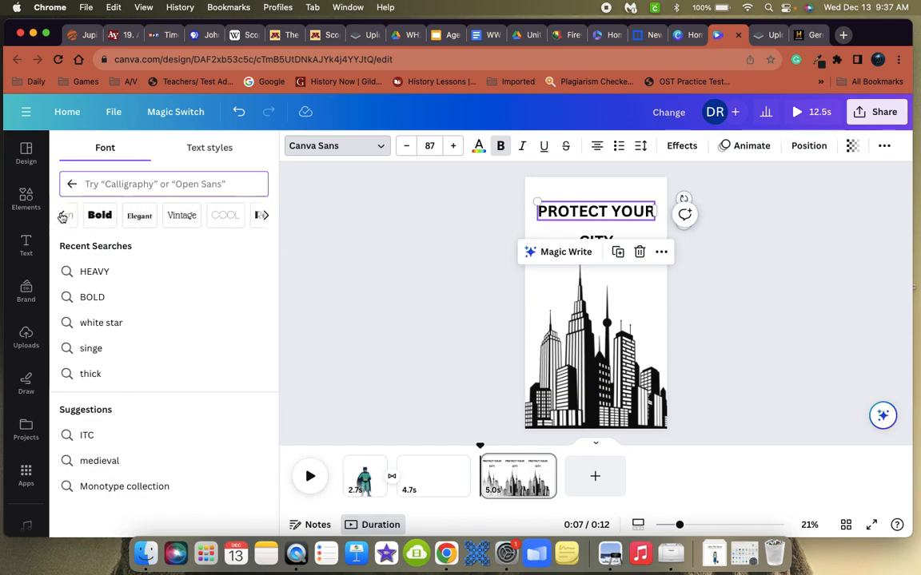
pyautogui.click(208, 220)
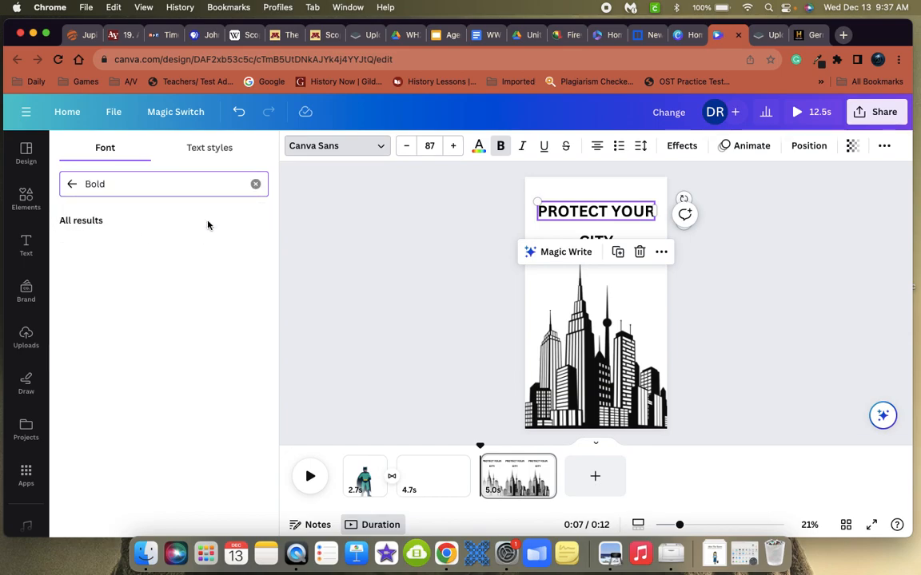
# Set the font of the "PROTECT YOUR" text to Bernoru and close the font list.
pyautogui.scroll(-3, 160, 378)
pyautogui.scroll(-5, 159, 380)
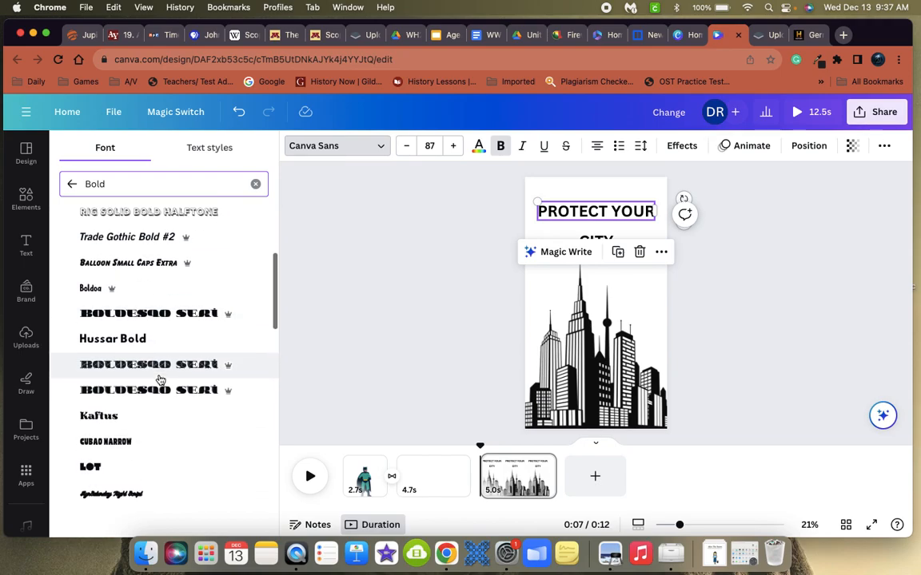
pyautogui.scroll(-3, 160, 381)
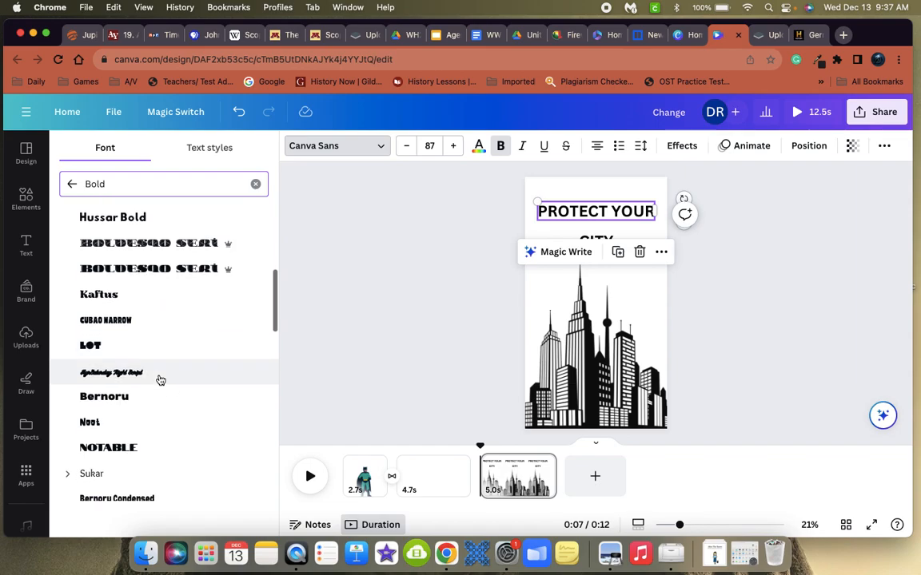
pyautogui.scroll(-4, 160, 381)
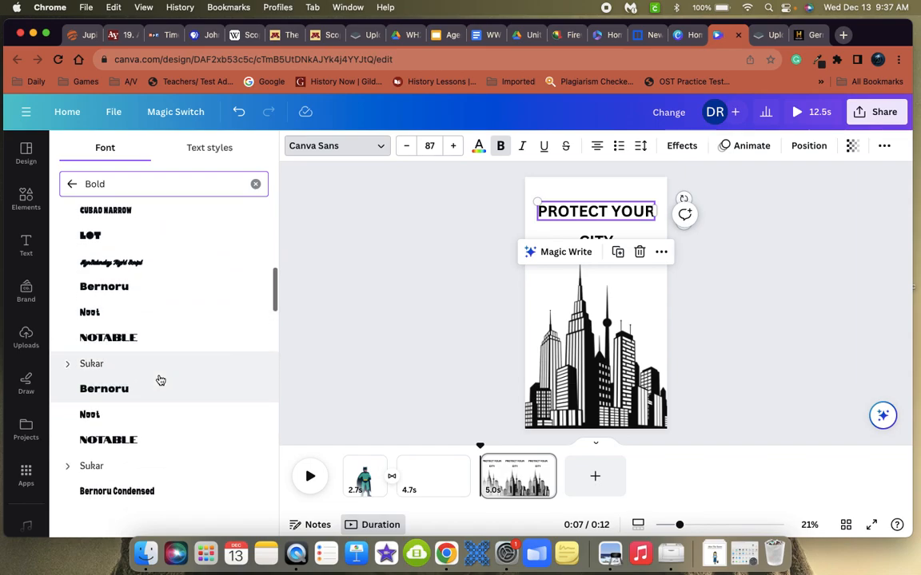
pyautogui.scroll(-6, 154, 392)
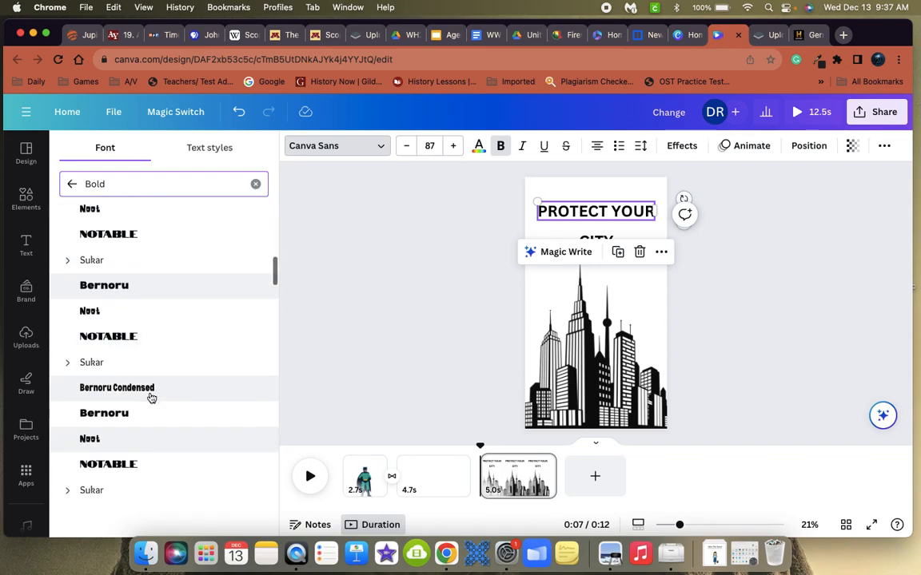
pyautogui.scroll(-2, 152, 397)
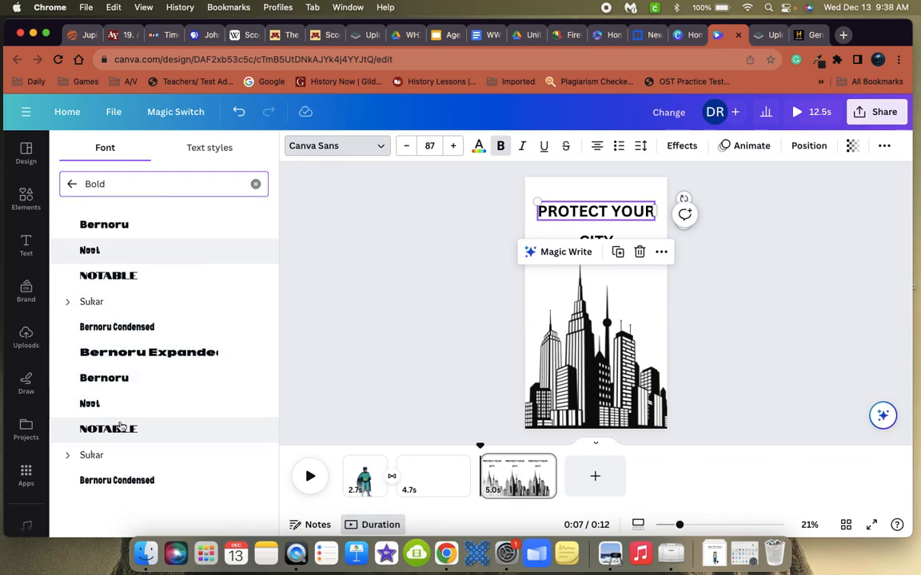
pyautogui.click(122, 379)
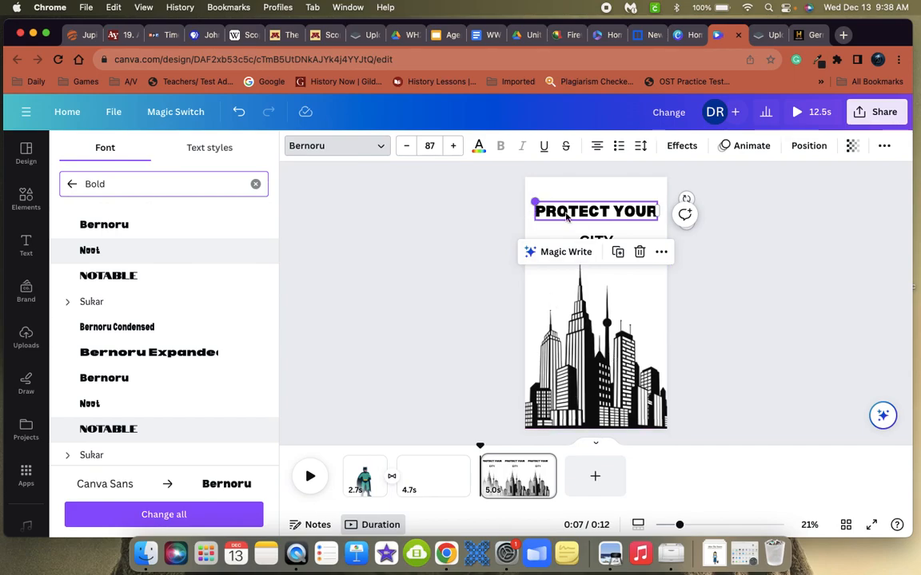
pyautogui.press('Escape')
pyautogui.click(677, 253)
# Enlarge the "PROTECT YOUR" text to size 91.1 and centre it horizontally above the word "CITY".
pyautogui.click(617, 213)
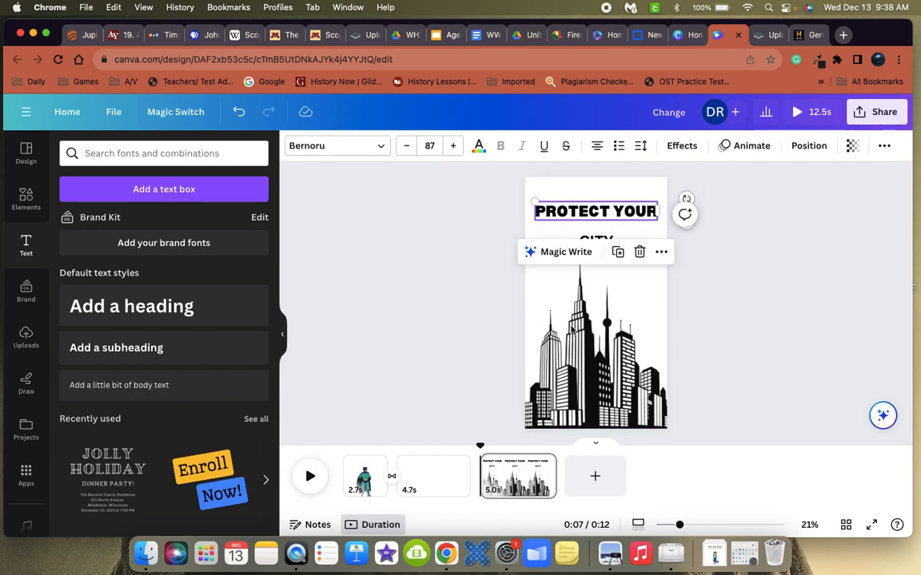
pyautogui.moveTo(532, 198); pyautogui.dragTo(528, 195)
pyautogui.moveTo(580, 210); pyautogui.dragTo(585, 211)
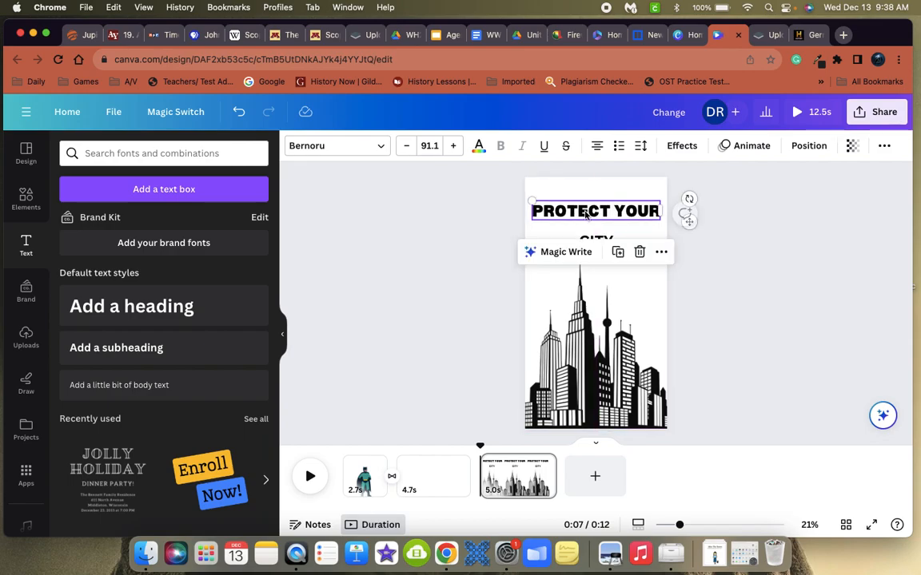
pyautogui.click(447, 244)
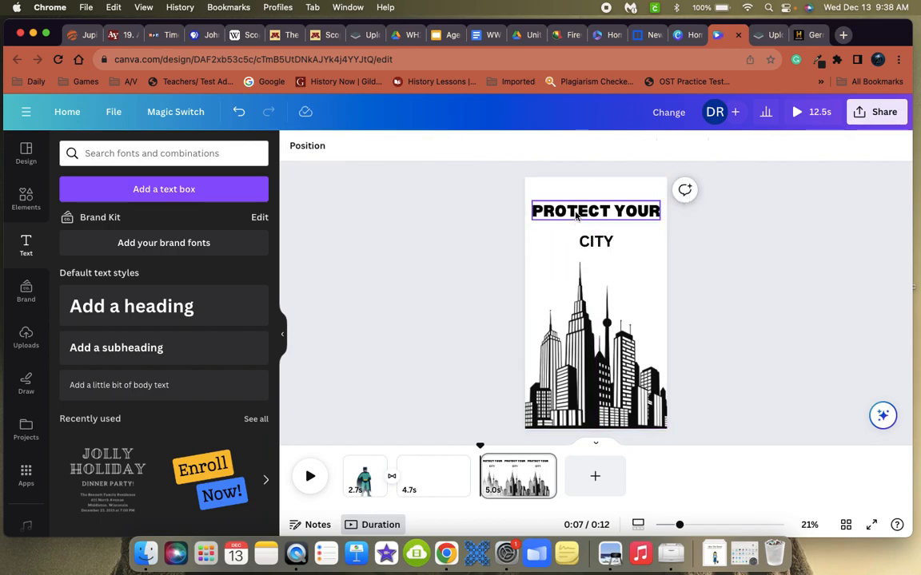
pyautogui.click(575, 214)
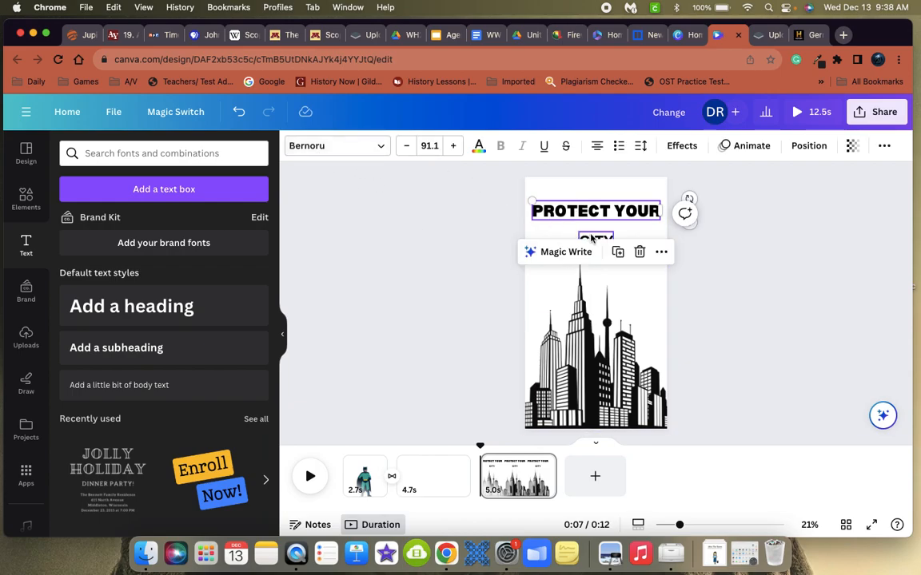
pyautogui.click(594, 238)
pyautogui.doubleClick(597, 243)
pyautogui.click(382, 151)
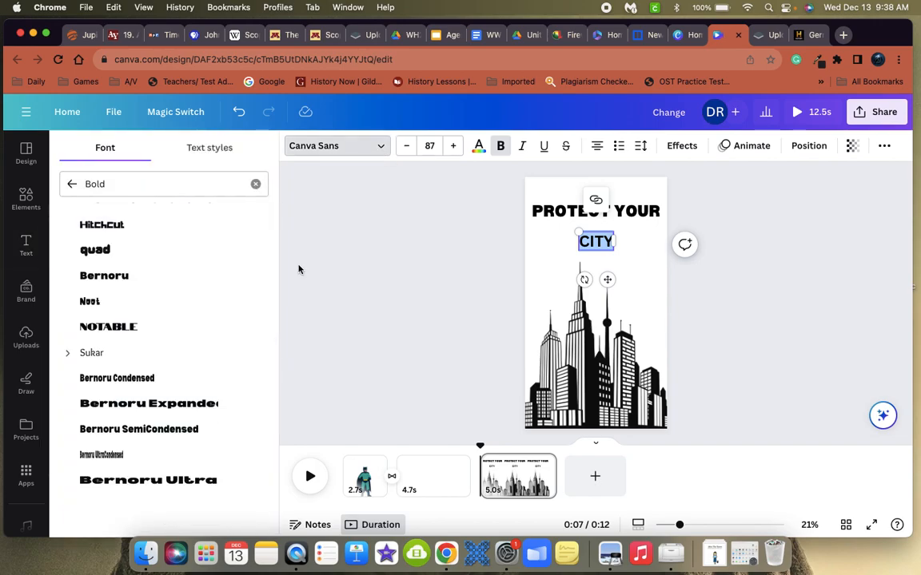
pyautogui.press('Escape')
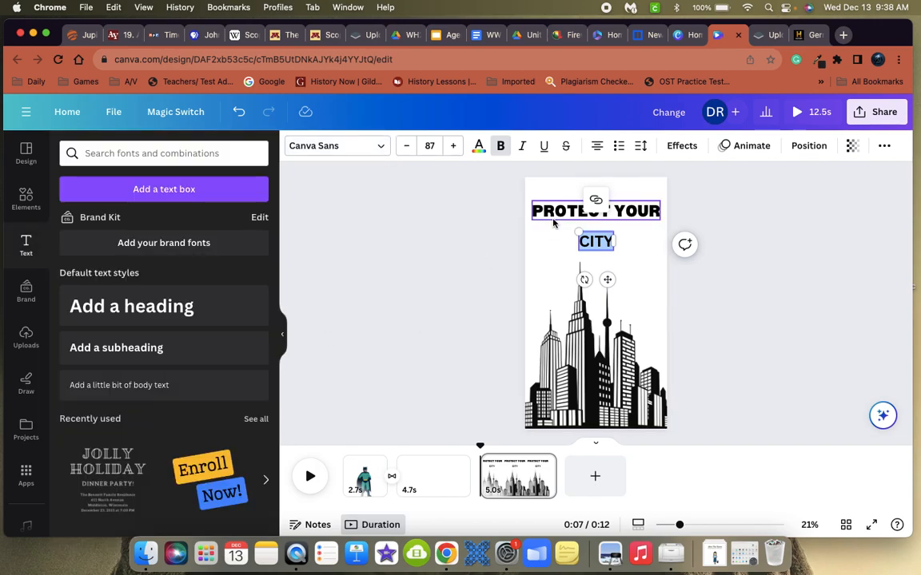
pyautogui.click(596, 211)
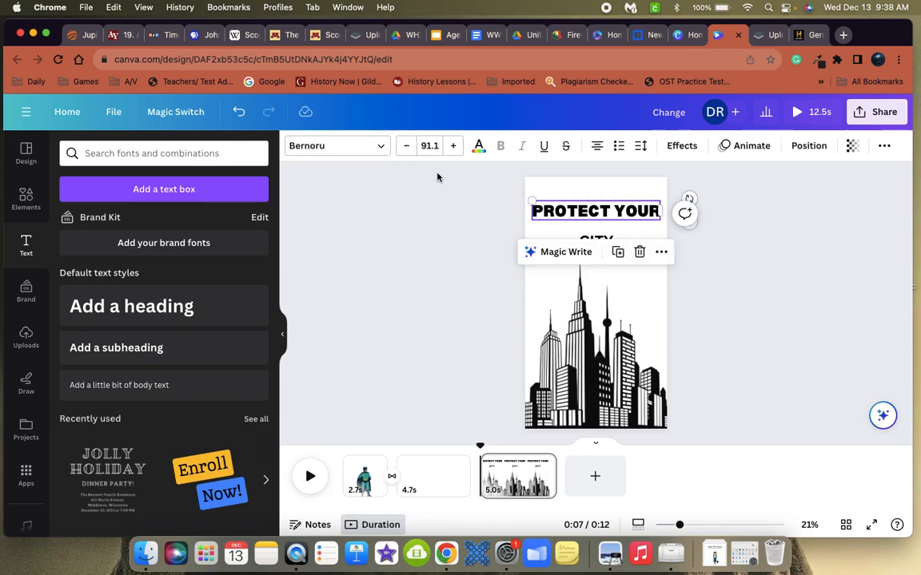
pyautogui.click(711, 267)
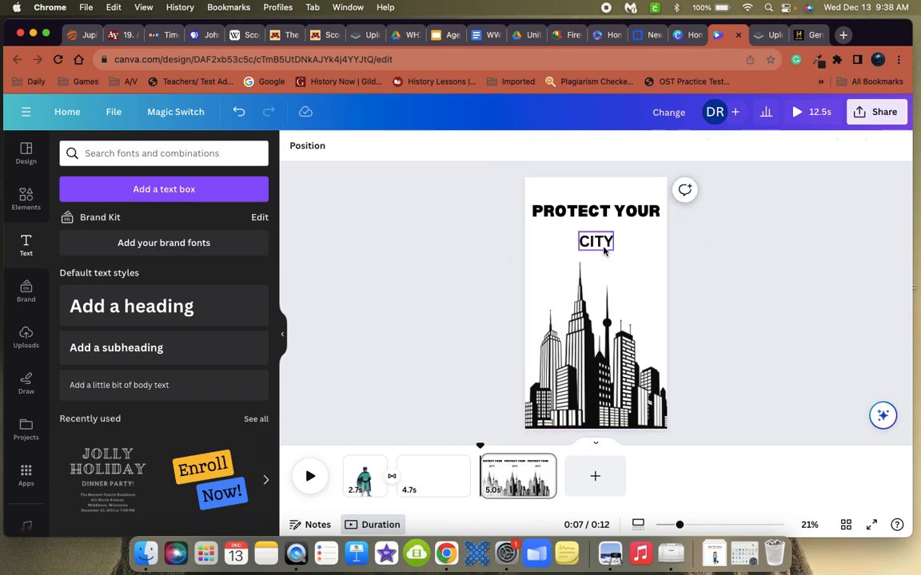
# Delete the old "CITY" text and place a duplicate of "PROTECT YOUR" directly beneath the original.
pyautogui.click(596, 241)
pyautogui.click(640, 200)
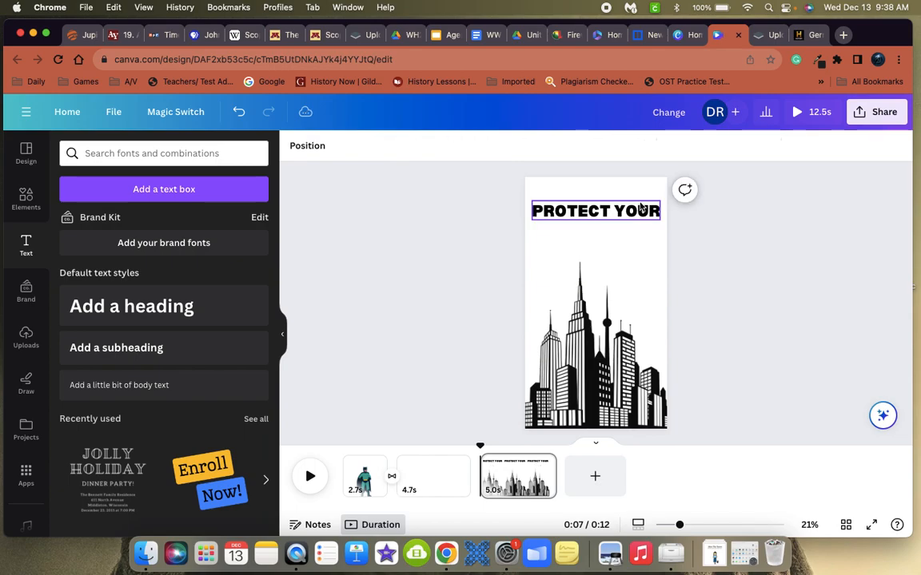
pyautogui.click(600, 219)
pyautogui.click(620, 253)
pyautogui.moveTo(603, 232); pyautogui.dragTo(603, 254)
# Replace the duplicated text with "CITY" and widen its text box slightly, keeping it centred under "PROTECT YOUR".
pyautogui.doubleClick(604, 235)
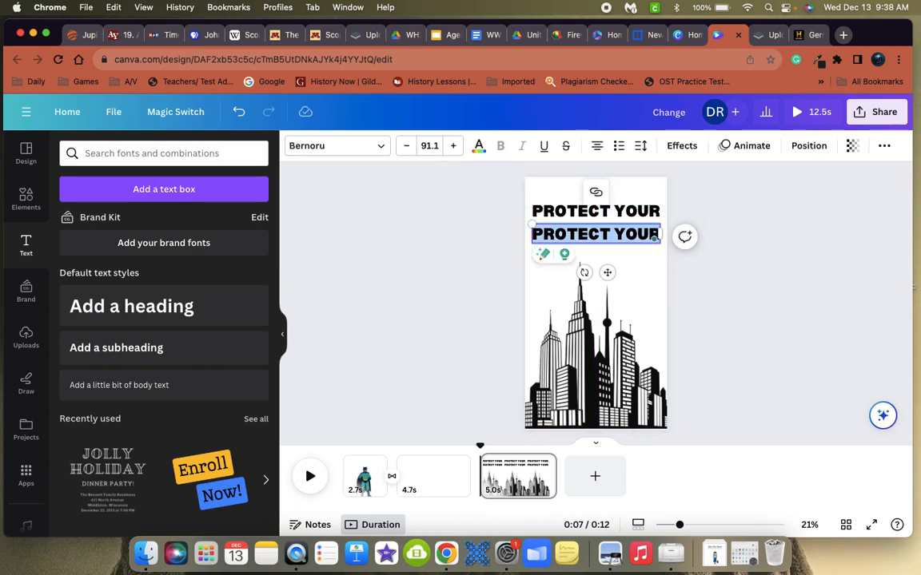
pyautogui.write('CITY')
pyautogui.click(713, 275)
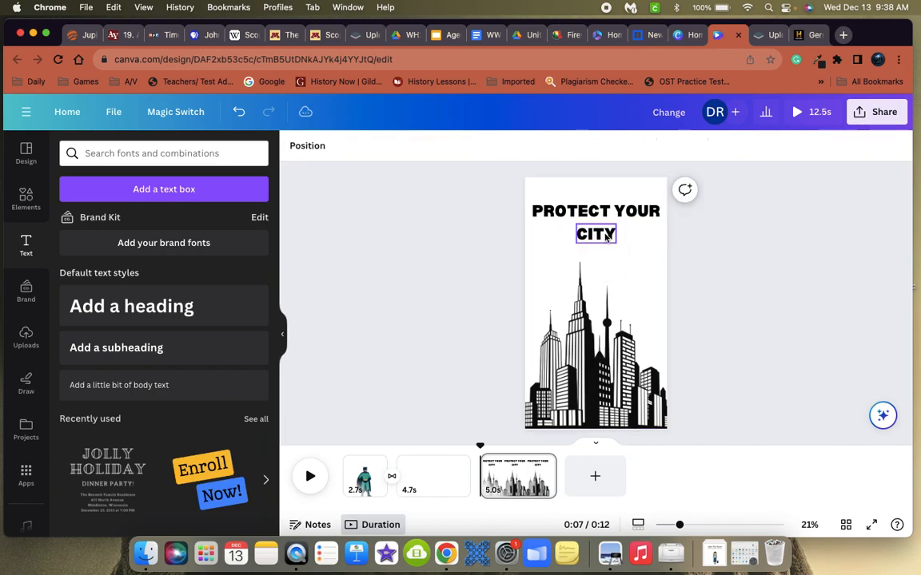
pyautogui.click(609, 238)
pyautogui.moveTo(615, 239)
pyautogui.mouseDown()
pyautogui.moveTo(636, 245)
pyautogui.moveTo(617, 232)
pyautogui.mouseUp()
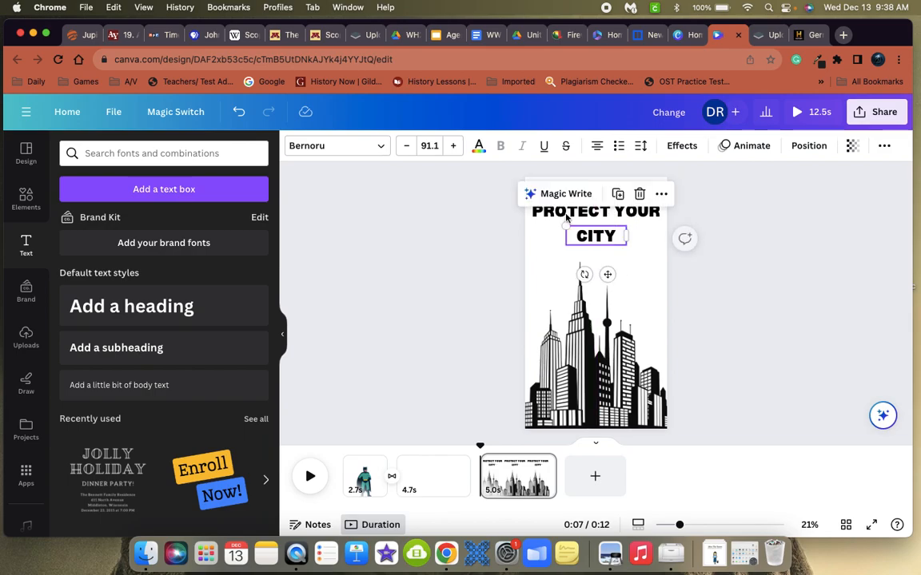
# Try font sizes 120 and 144 on the "CITY" text, widening its box to fit the word on one line.
pyautogui.click(433, 150)
pyautogui.scroll(-5, 444, 382)
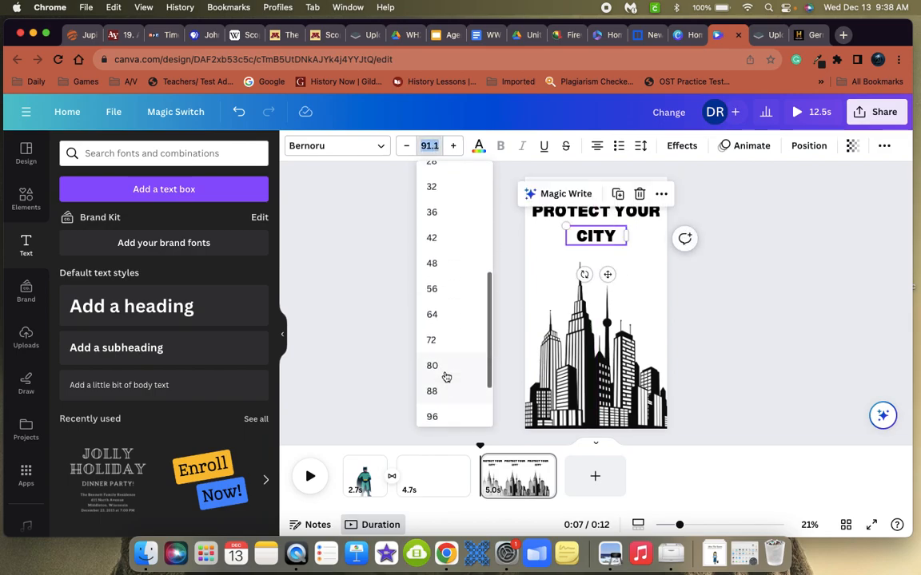
pyautogui.scroll(-3, 436, 400)
pyautogui.click(434, 383)
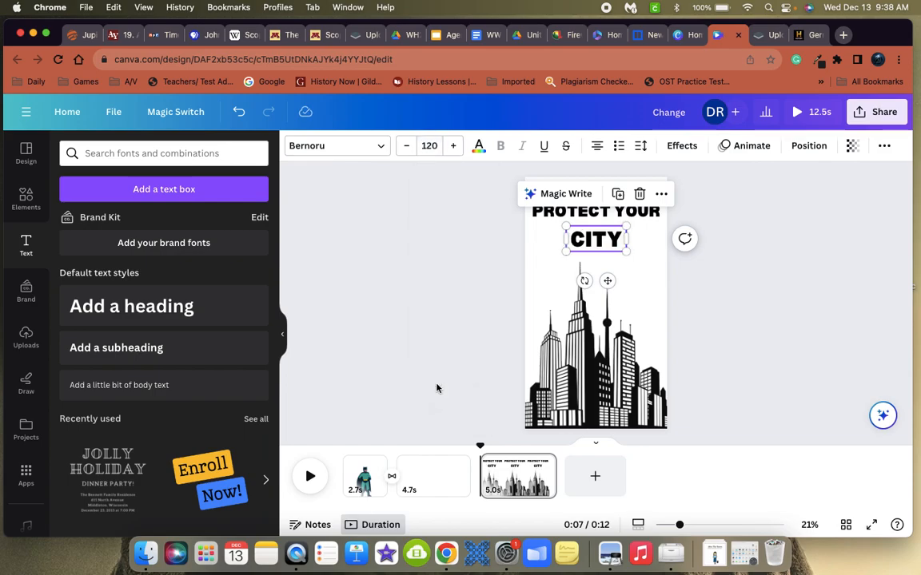
pyautogui.click(429, 145)
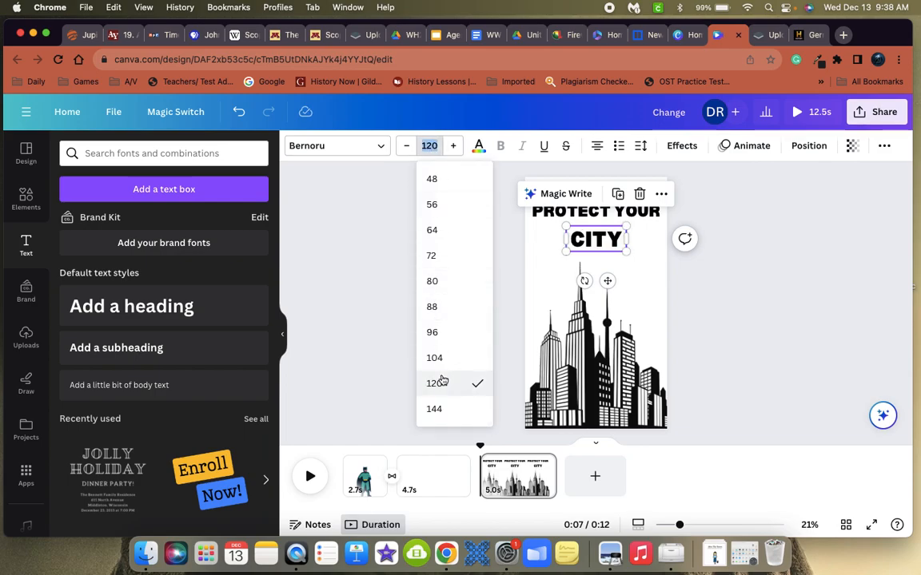
pyautogui.click(437, 416)
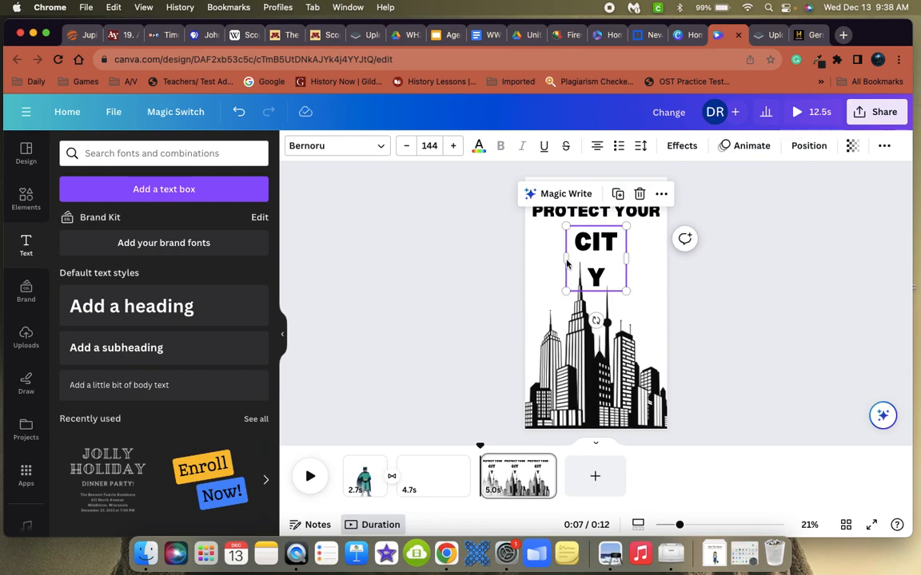
pyautogui.moveTo(565, 258); pyautogui.dragTo(546, 261)
pyautogui.click(474, 277)
pyautogui.moveTo(596, 237); pyautogui.dragTo(602, 249)
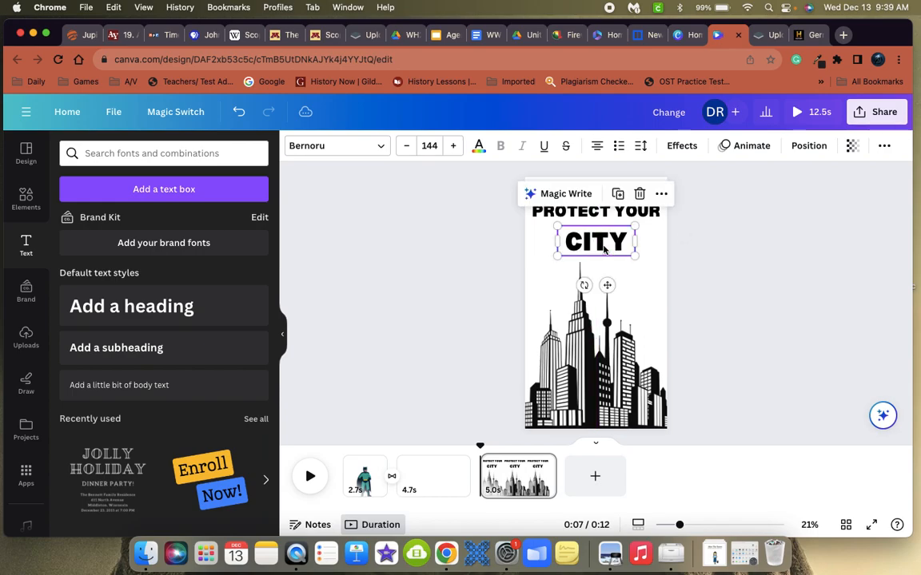
# Set the "CITY" text to font size 200 and widen its box to fit one line, centred under "PROTECT YOUR".
pyautogui.click(433, 145)
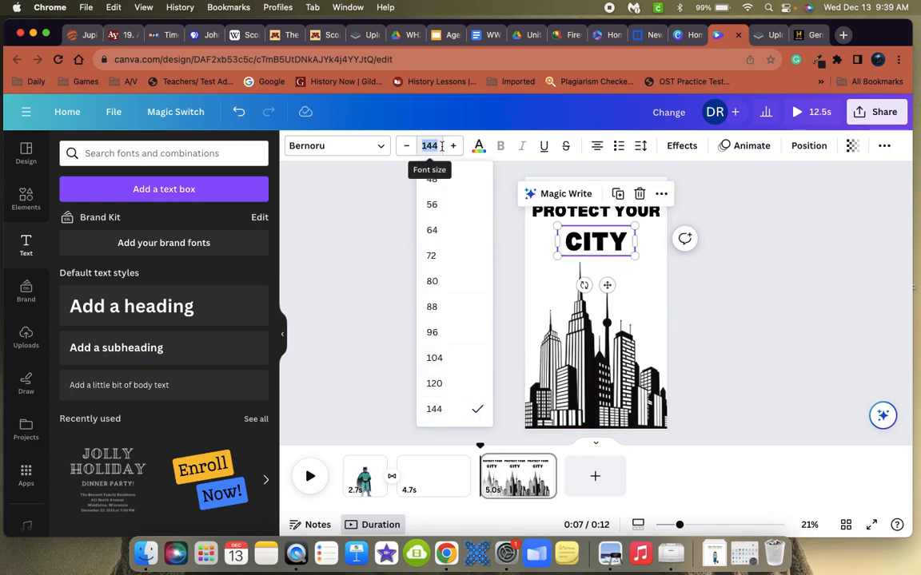
pyautogui.press('Return')
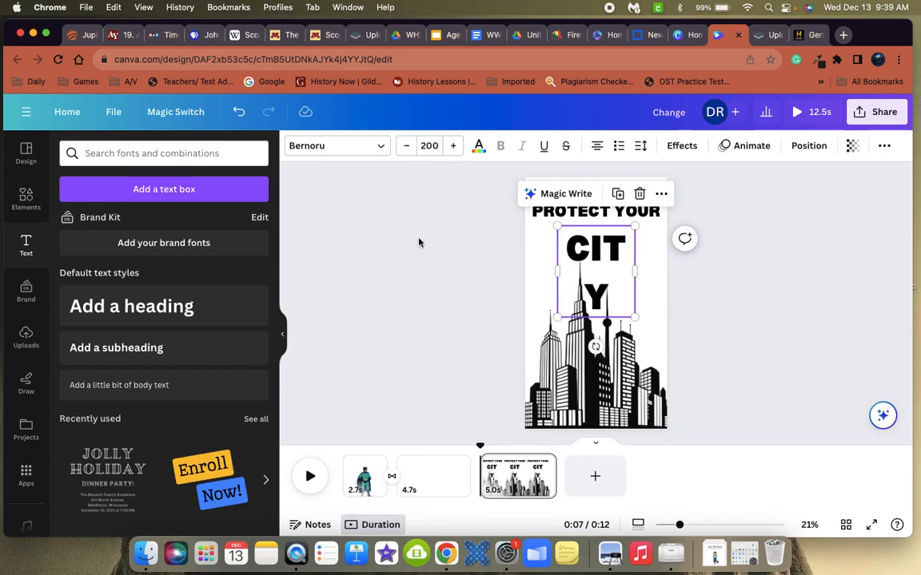
pyautogui.moveTo(553, 270); pyautogui.dragTo(596, 253)
pyautogui.click(582, 212)
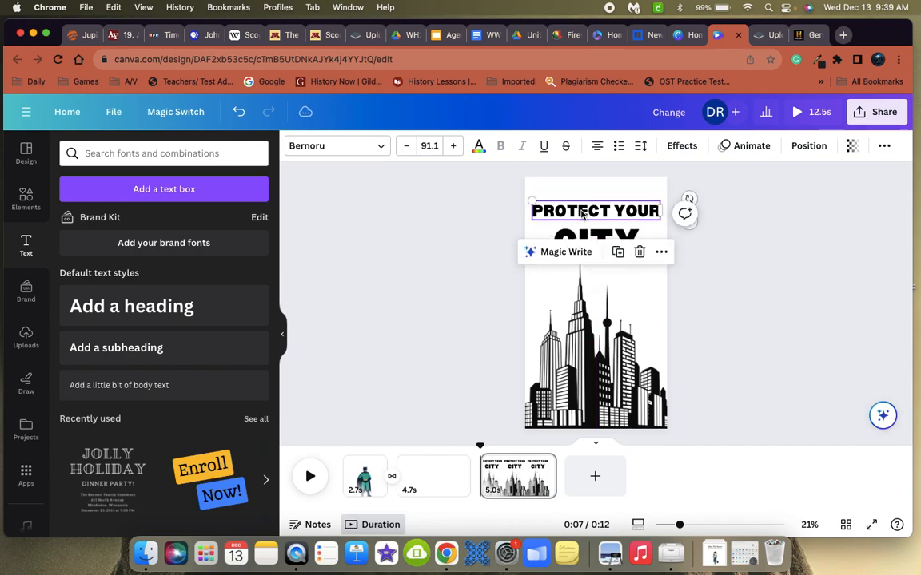
pyautogui.click(736, 287)
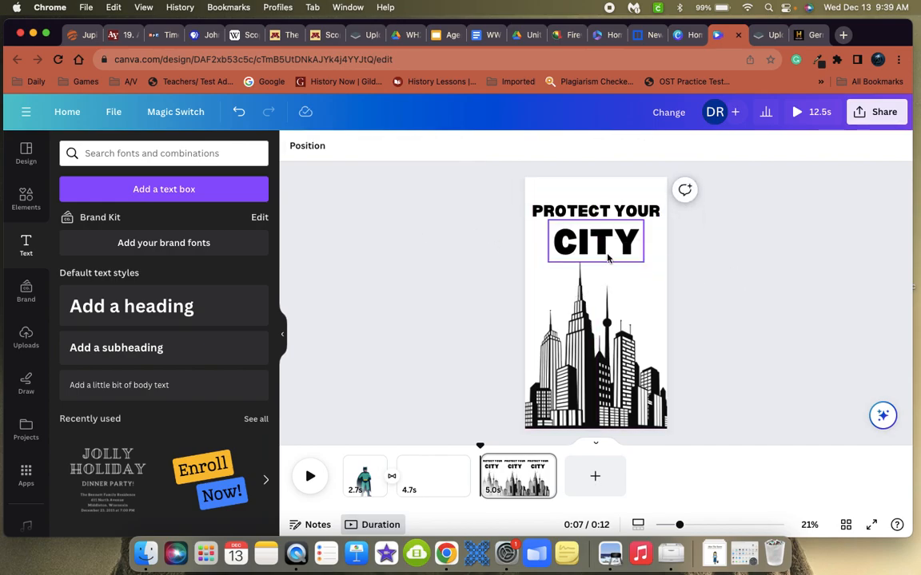
# Recolour the "PROTECT YOUR" text with the orange from the superhero photo colours.
pyautogui.click(581, 213)
pyautogui.click(478, 146)
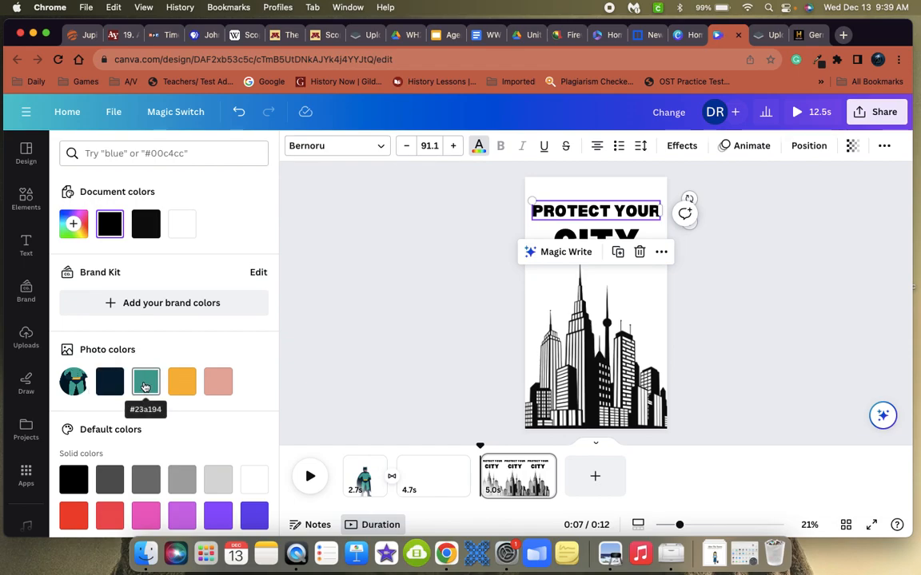
pyautogui.click(182, 385)
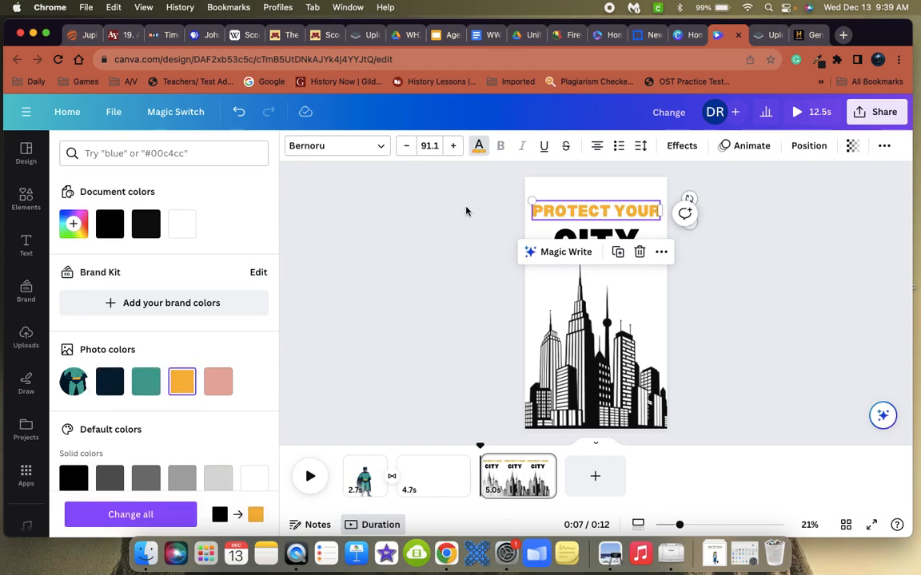
pyautogui.click(461, 293)
pyautogui.click(437, 285)
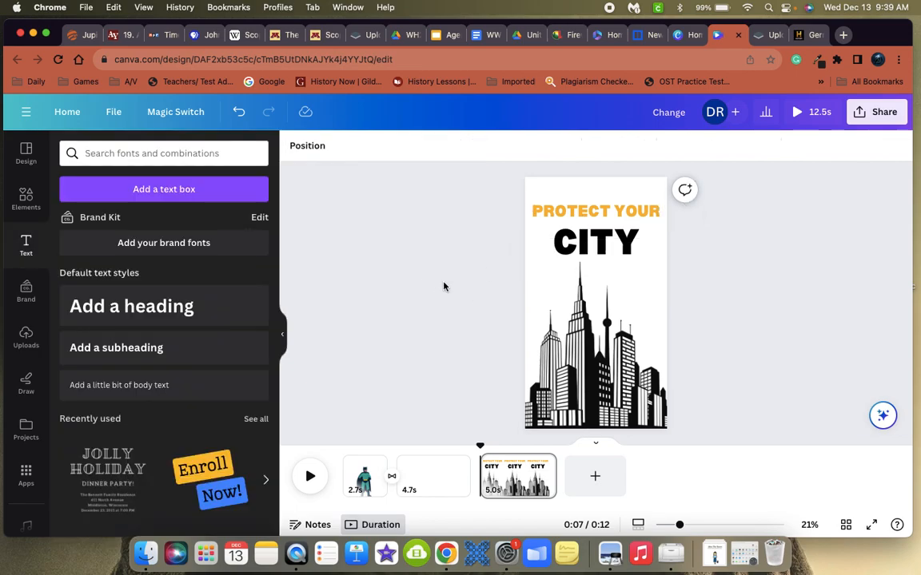
# Enlarge the "PROTECT YOUR" text slightly so it spans nearly the full page width.
pyautogui.click(582, 212)
pyautogui.click(453, 150)
pyautogui.click(453, 150)
pyautogui.click(453, 150)
pyautogui.click(453, 150)
pyautogui.click(453, 150)
pyautogui.click(408, 147)
pyautogui.click(435, 237)
# Recolour the "CITY" text with the same orange used for "PROTECT YOUR".
pyautogui.click(573, 236)
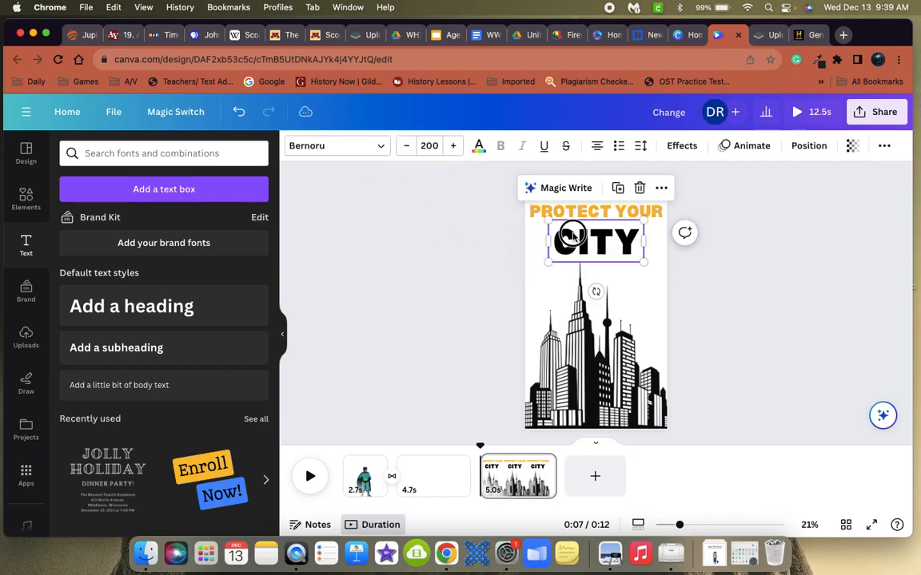
pyautogui.click(489, 281)
pyautogui.click(551, 249)
pyautogui.click(479, 147)
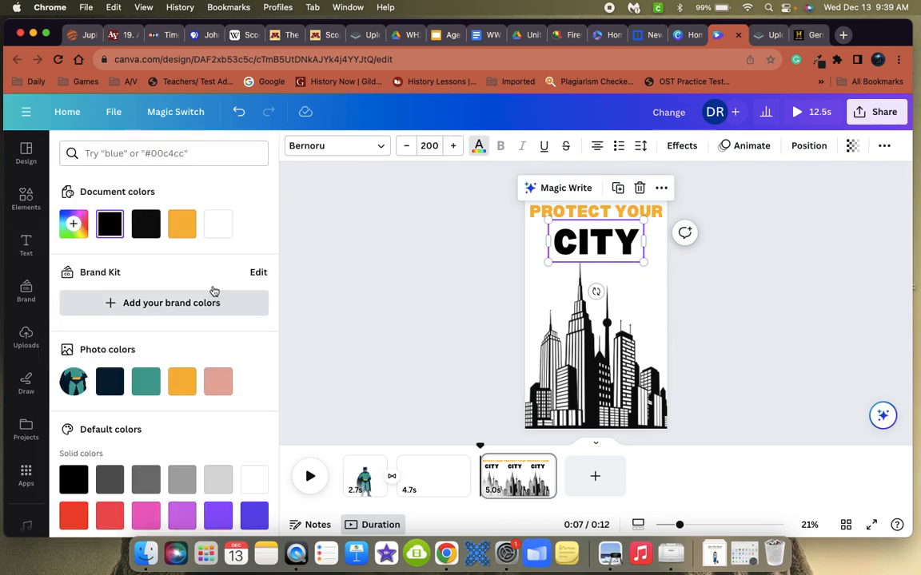
pyautogui.click(181, 224)
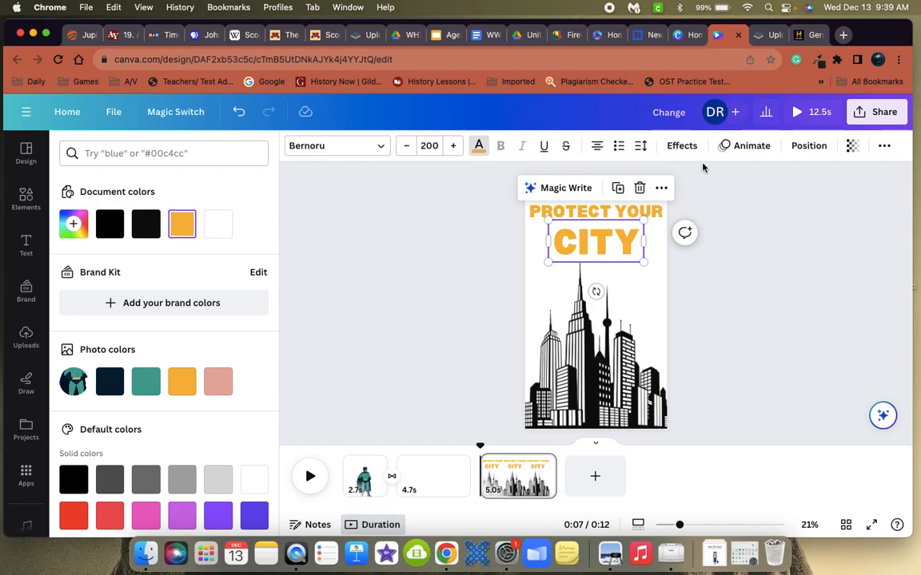
# Apply the Outline effect to the "CITY" text and set the outline colour to black.
pyautogui.click(683, 146)
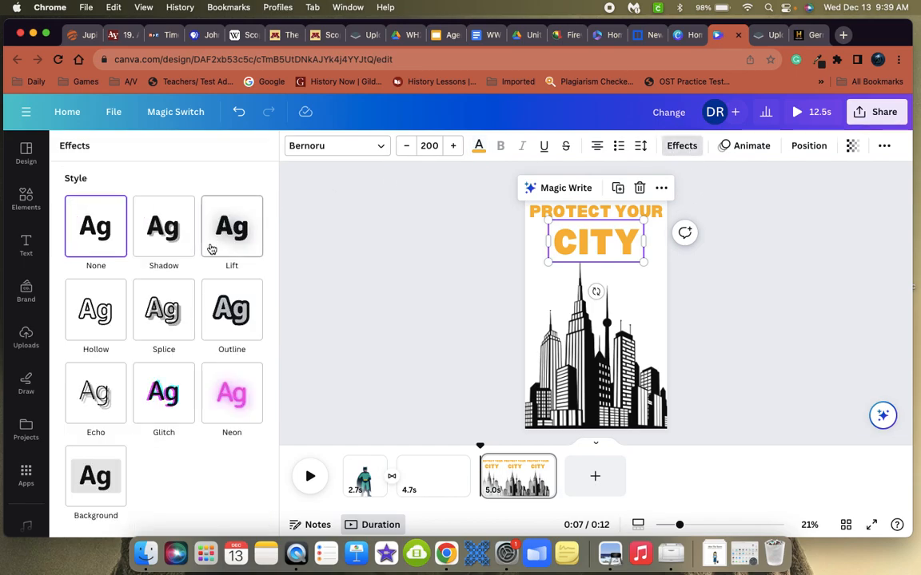
pyautogui.click(238, 313)
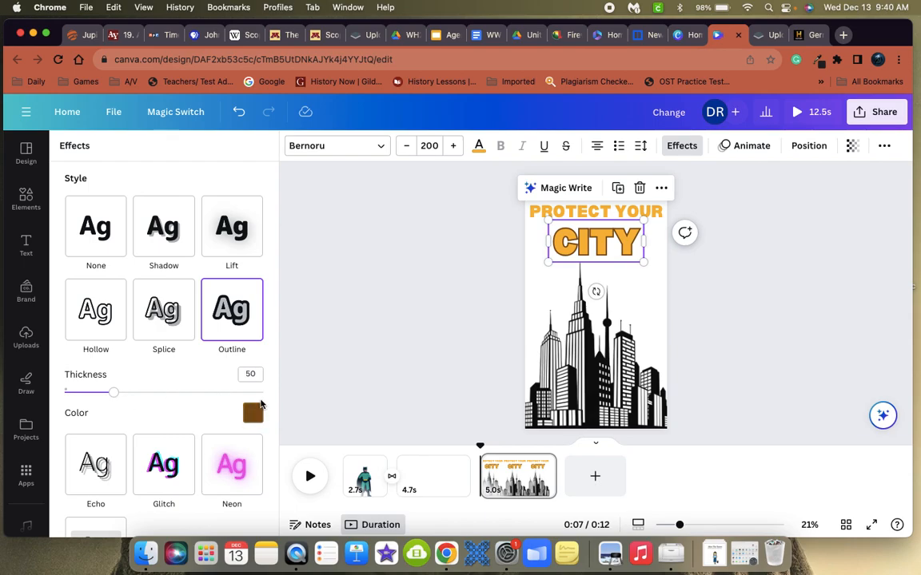
pyautogui.click(252, 414)
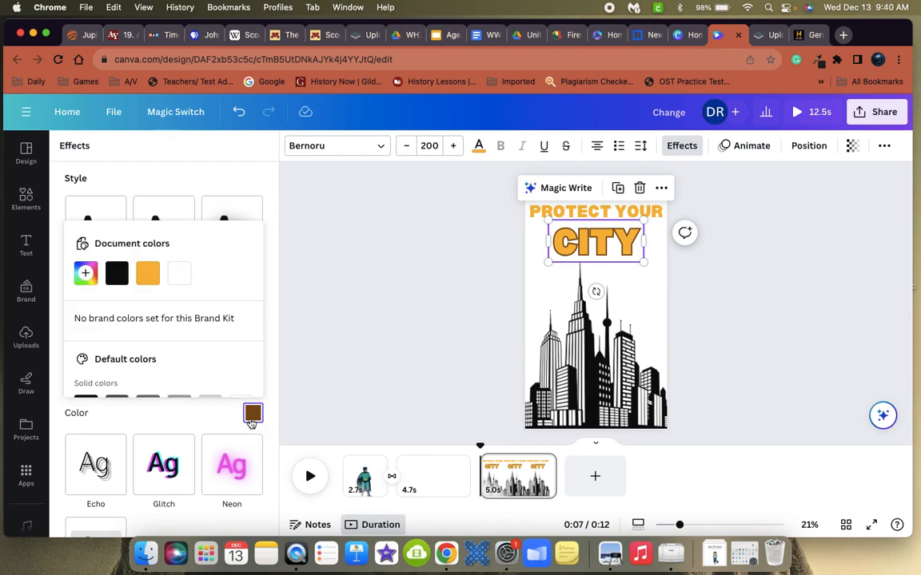
pyautogui.scroll(-2, 149, 359)
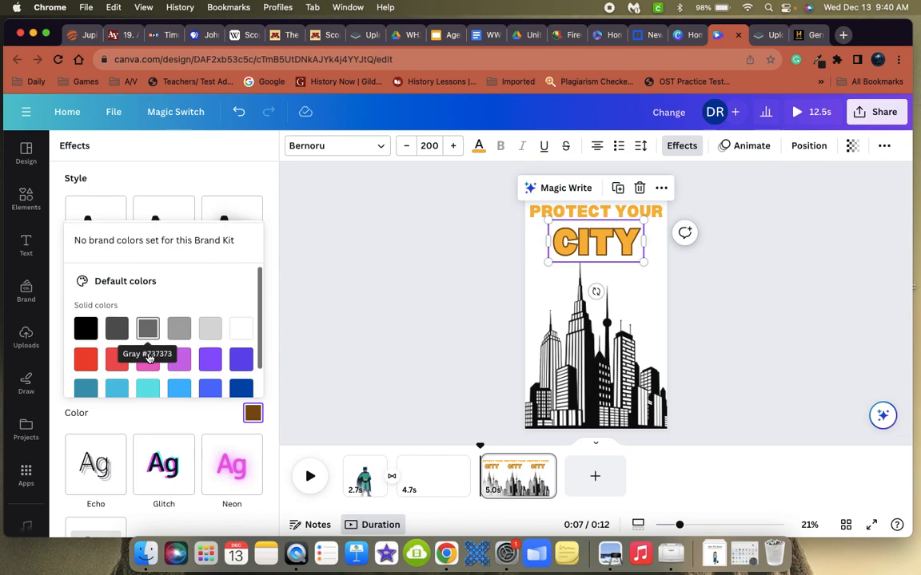
pyautogui.click(86, 329)
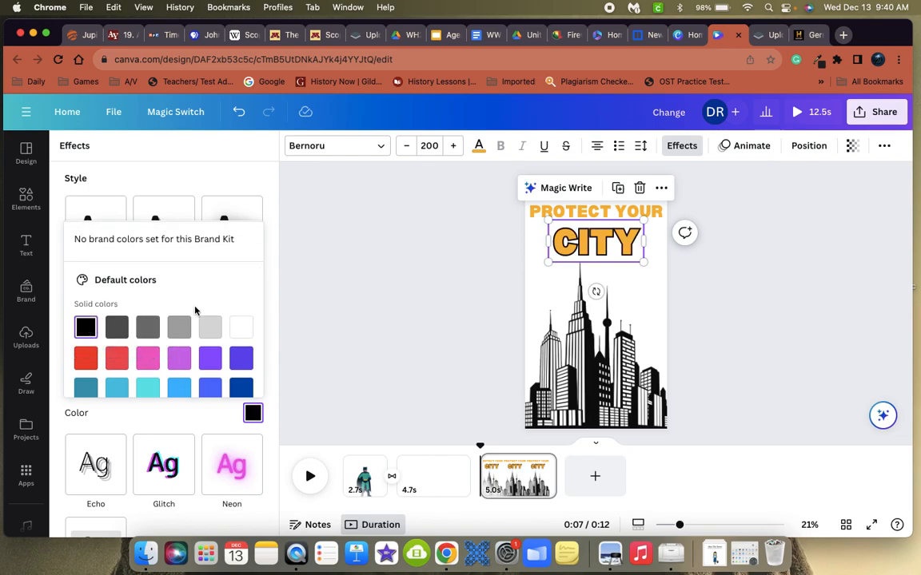